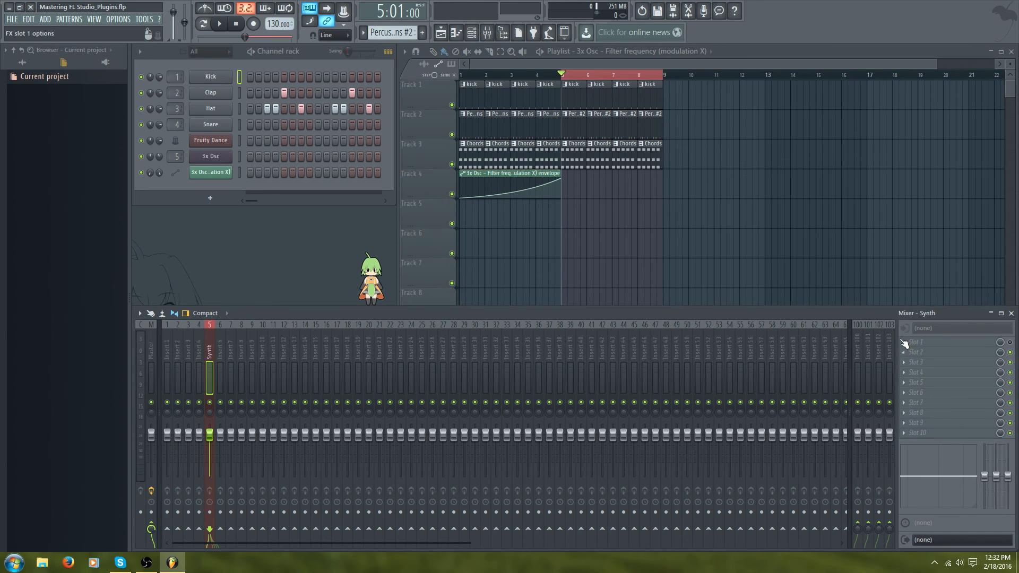
# - Load Fruity Delay 2 into the first effect slot of the Synth mixer track and reposition its window
pyautogui.click(909, 343)
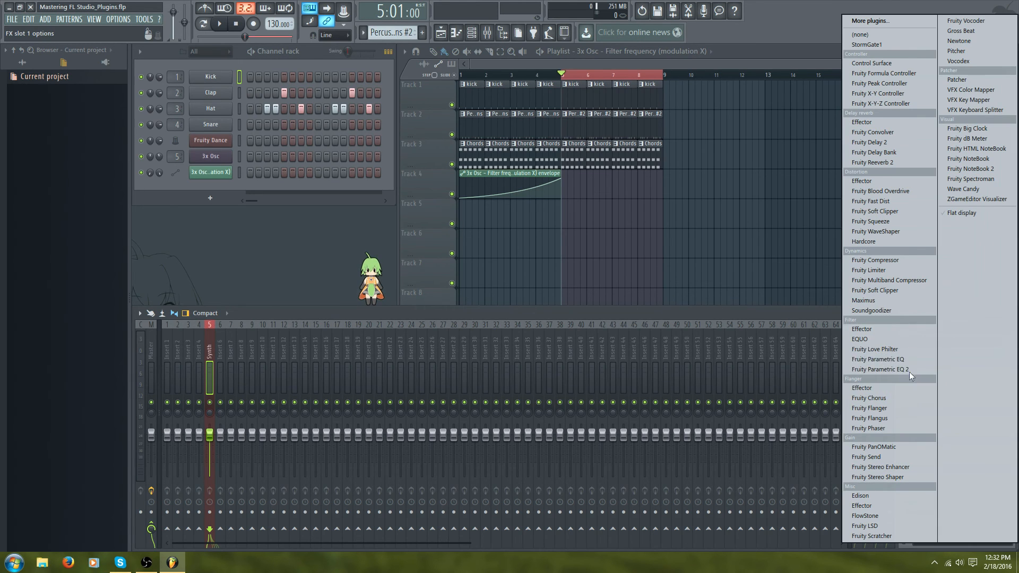
pyautogui.click(903, 144)
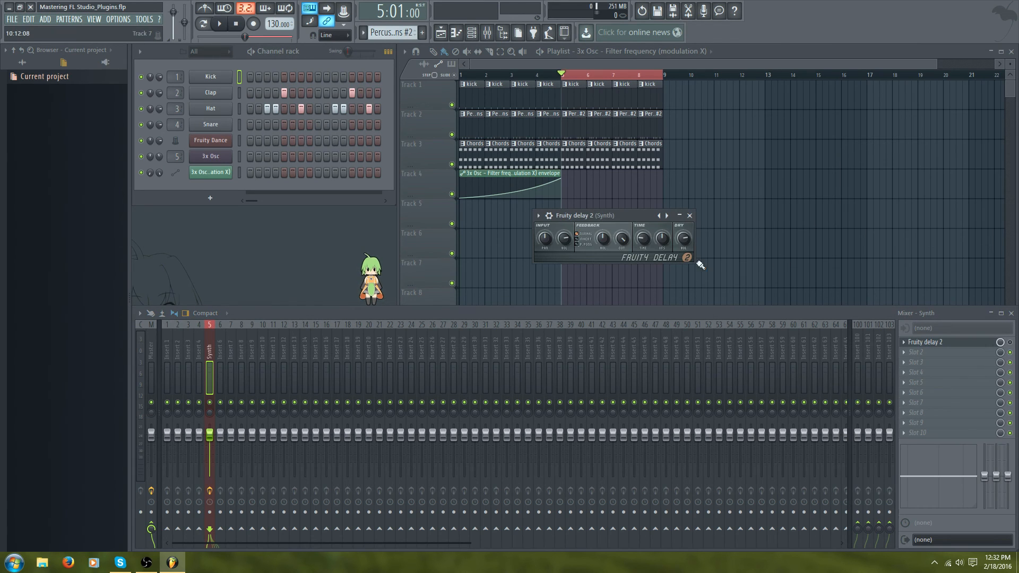
pyautogui.moveTo(616, 217); pyautogui.dragTo(642, 220)
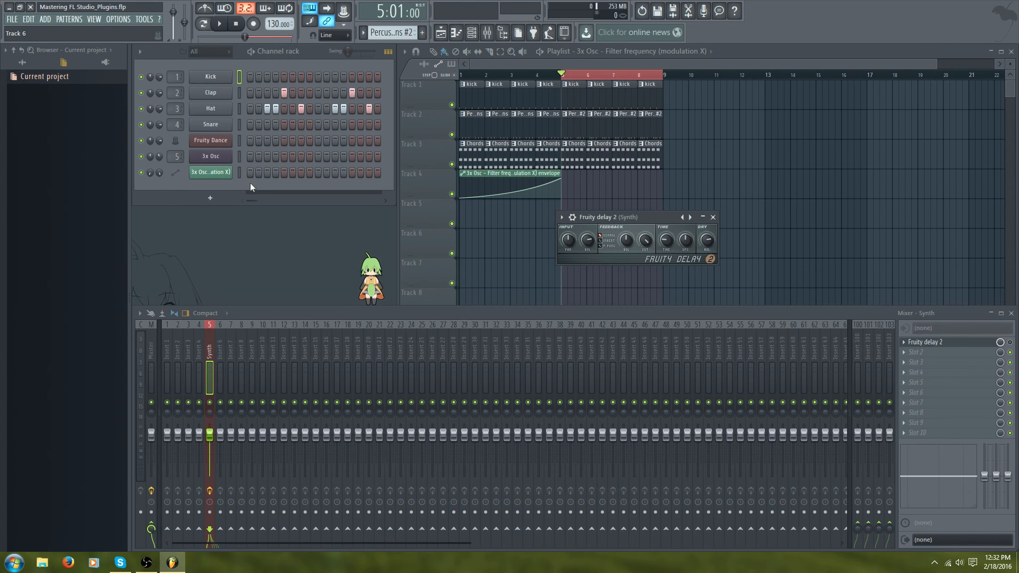
# - Select the 3x Osc channel and lower Fruity Delay 2's feedback level while auditioning notes
pyautogui.click(238, 156)
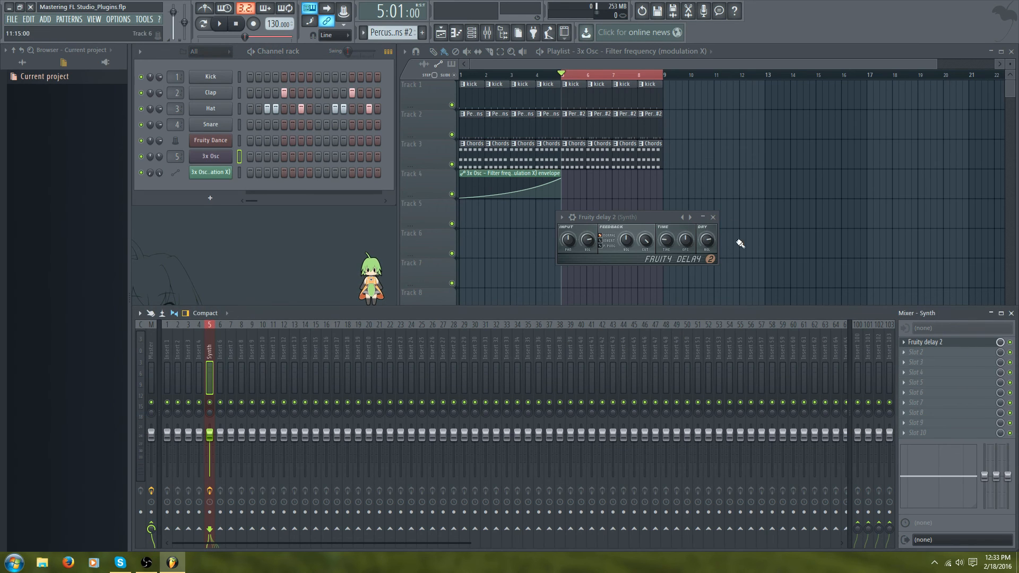
pyautogui.press('q')
pyautogui.moveTo(639, 221); pyautogui.dragTo(683, 221)
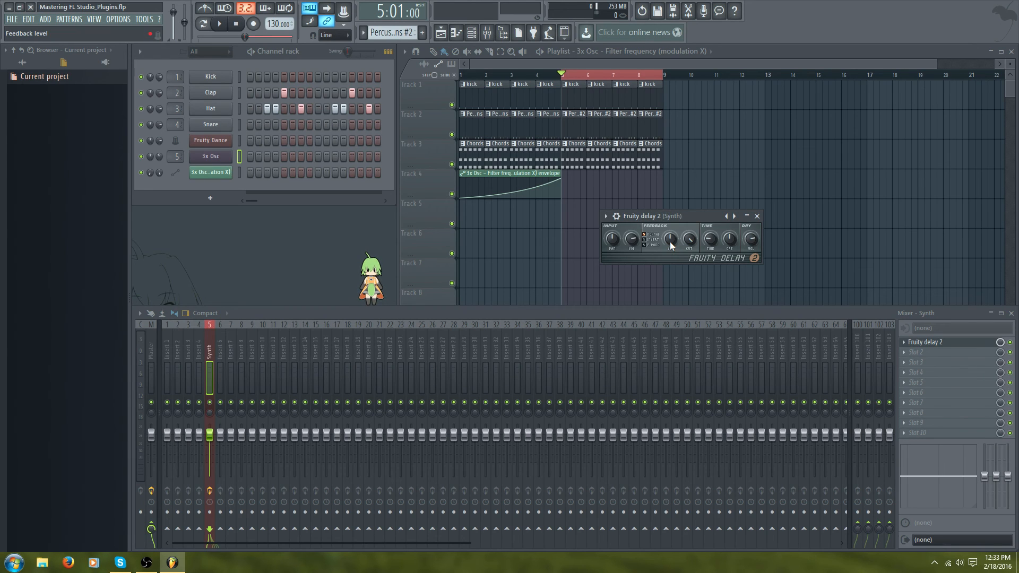
pyautogui.moveTo(670, 241); pyautogui.dragTo(670, 252)
pyautogui.press('q')
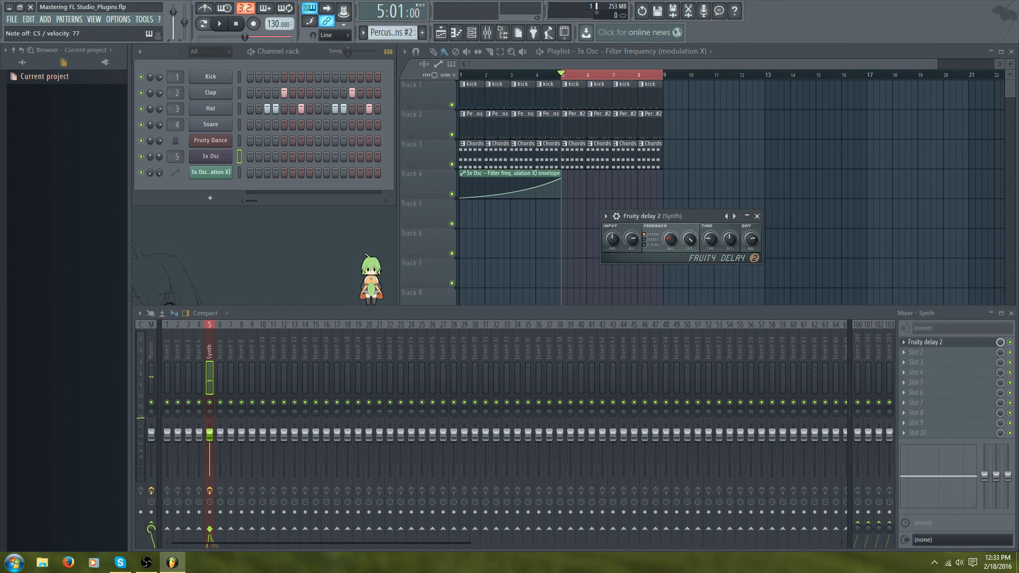
pyautogui.press('q')
pyautogui.moveTo(670, 239); pyautogui.dragTo(669, 237)
# - Adjust Fruity Delay 2's feedback cutoff and delay time knobs while auditioning notes
pyautogui.moveTo(688, 239); pyautogui.dragTo(688, 239)
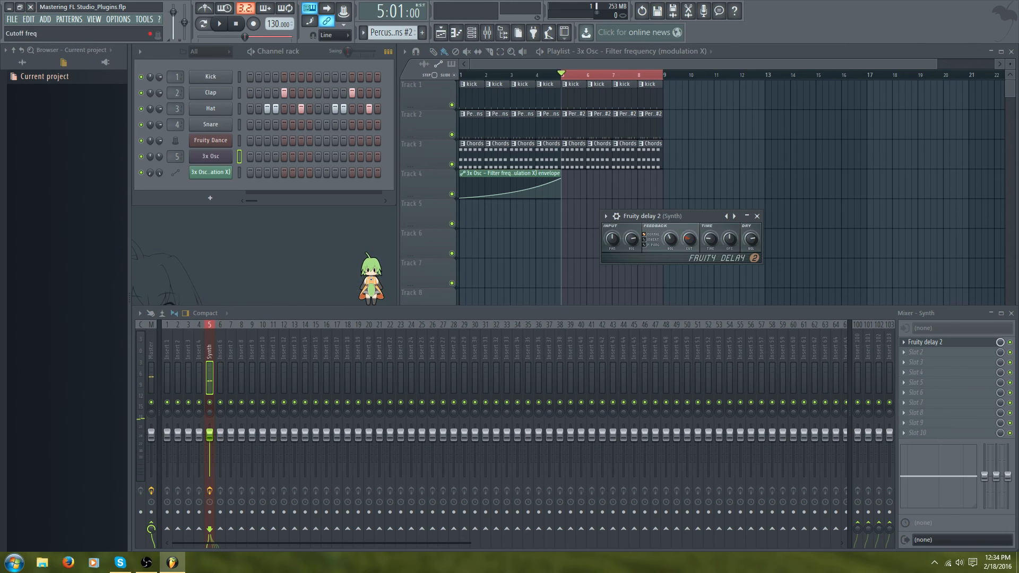
pyautogui.press('z')
pyautogui.moveTo(714, 240); pyautogui.dragTo(713, 244)
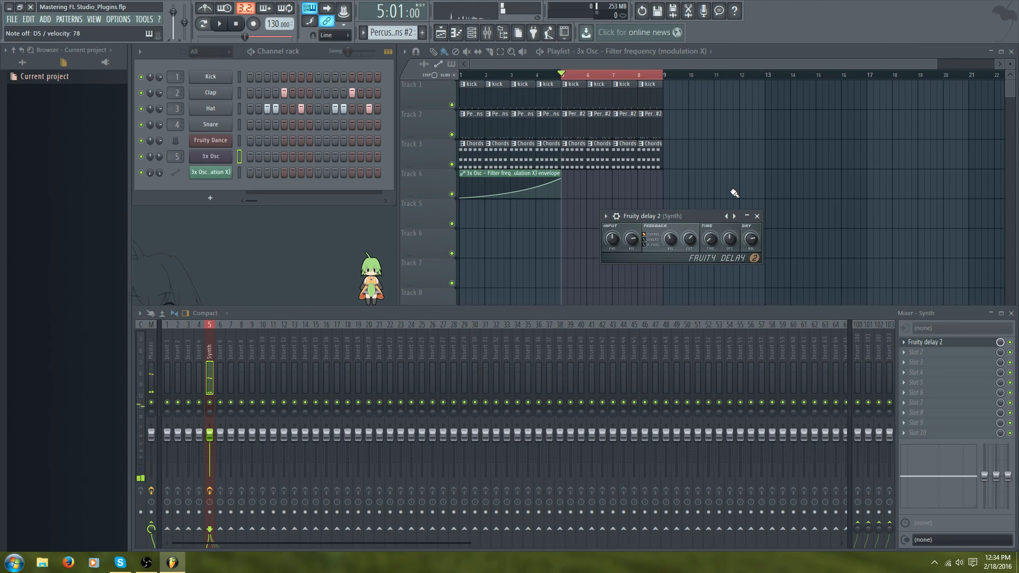
pyautogui.click(727, 216)
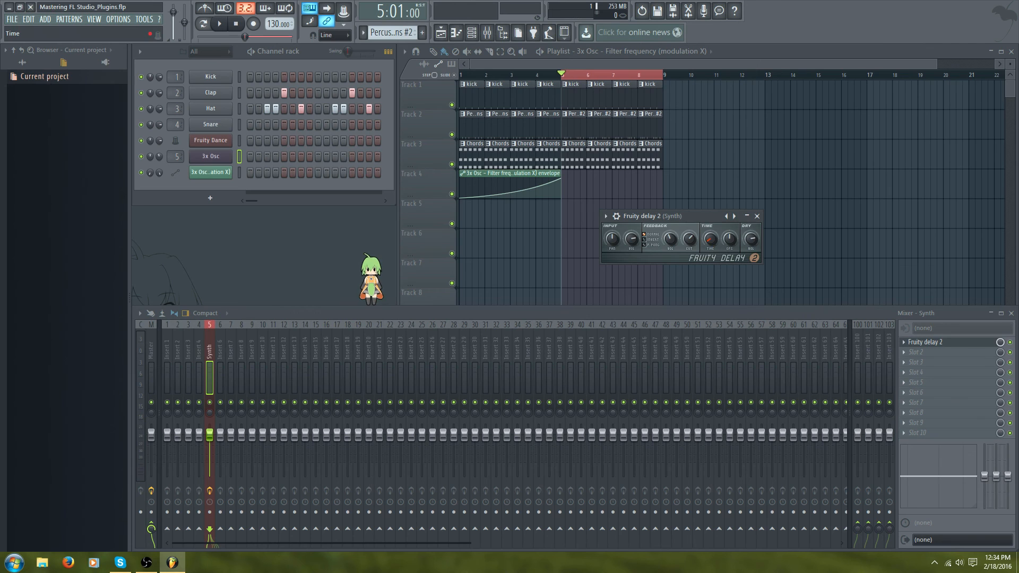
pyautogui.moveTo(710, 239)
pyautogui.mouseDown()
pyautogui.moveTo(711, 250)
pyautogui.moveTo(710, 240)
pyautogui.mouseUp()
pyautogui.press('z')
pyautogui.moveTo(711, 240); pyautogui.dragTo(712, 236)
pyautogui.moveTo(709, 240); pyautogui.dragTo(709, 238)
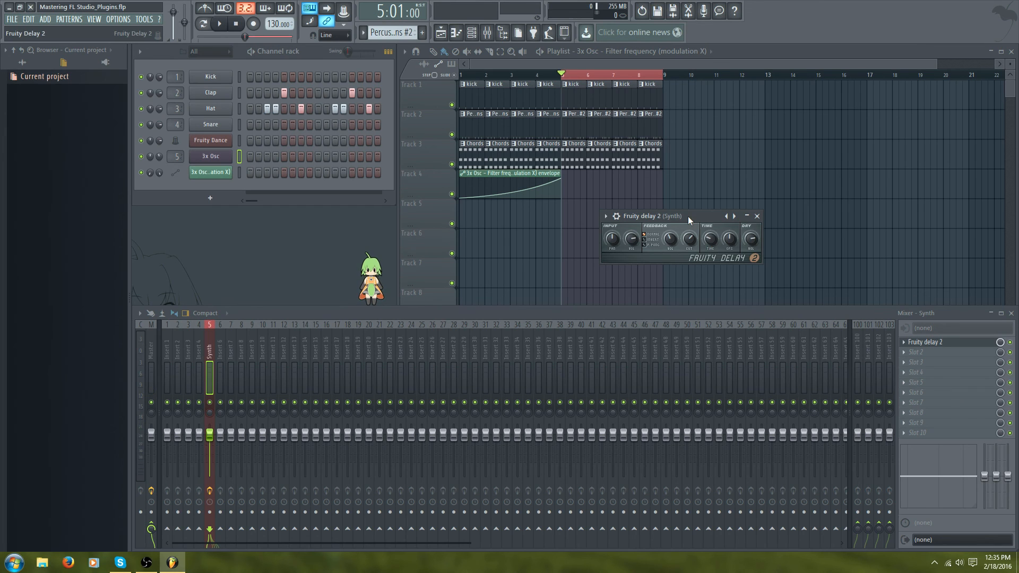
# - Move the Fruity Delay 2 window and adjust the time stereo offset knob while auditioning
pyautogui.moveTo(688, 215); pyautogui.dragTo(680, 208)
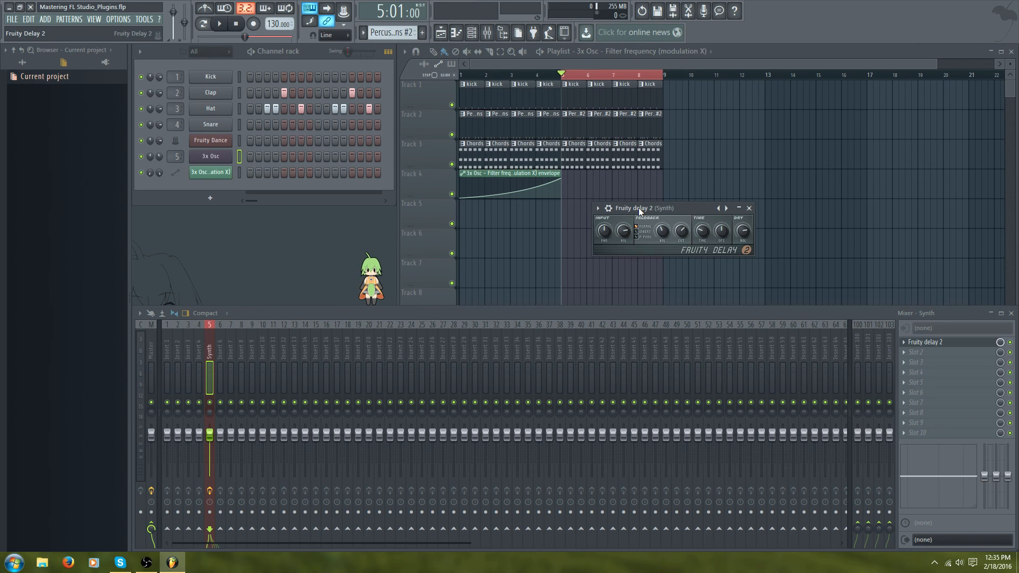
pyautogui.click(723, 232)
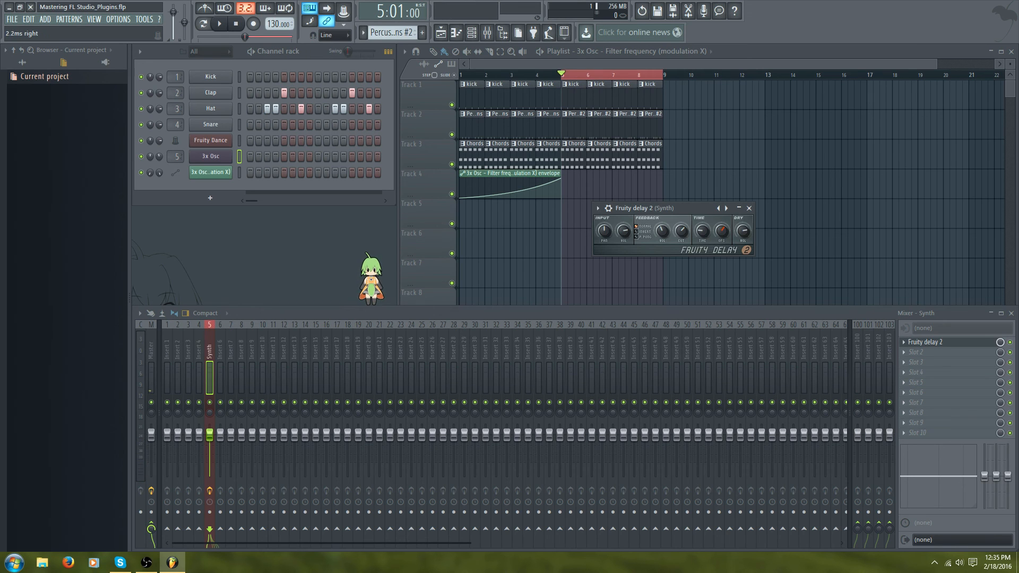
pyautogui.moveTo(723, 233); pyautogui.dragTo(722, 217)
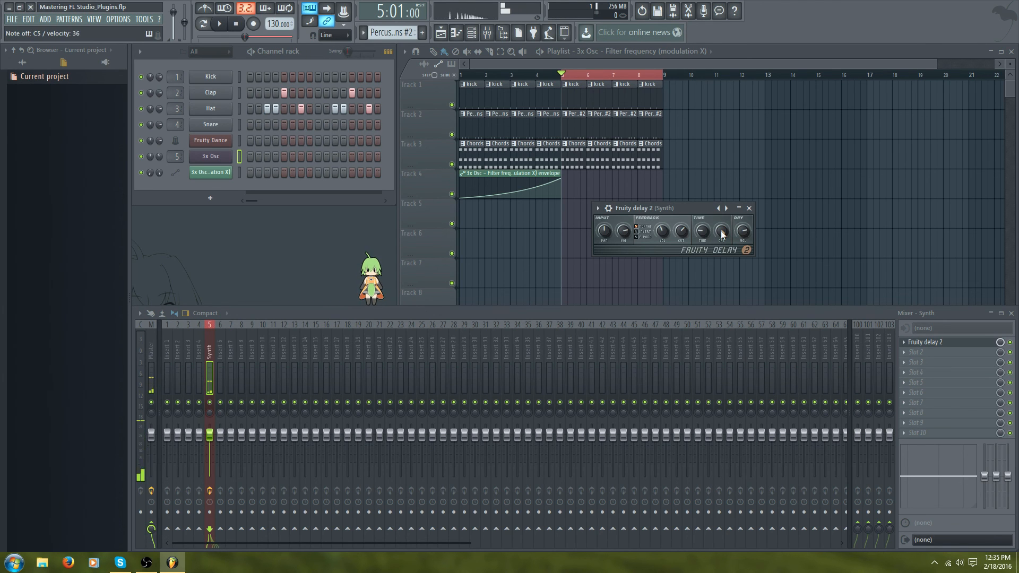
pyautogui.moveTo(724, 233); pyautogui.dragTo(723, 240)
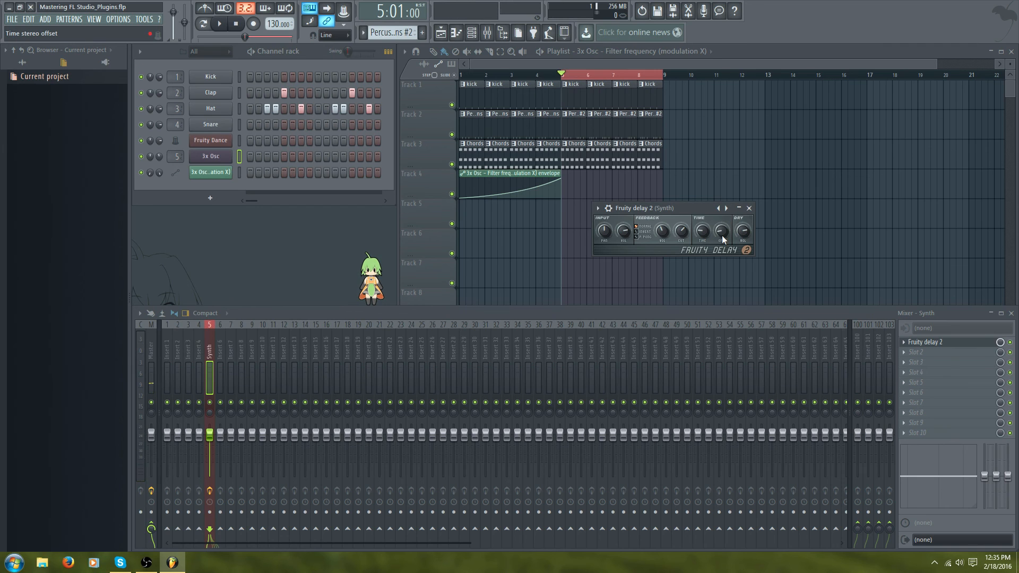
pyautogui.moveTo(721, 233); pyautogui.dragTo(722, 230)
pyautogui.moveTo(719, 230); pyautogui.dragTo(720, 210)
pyautogui.press('z')
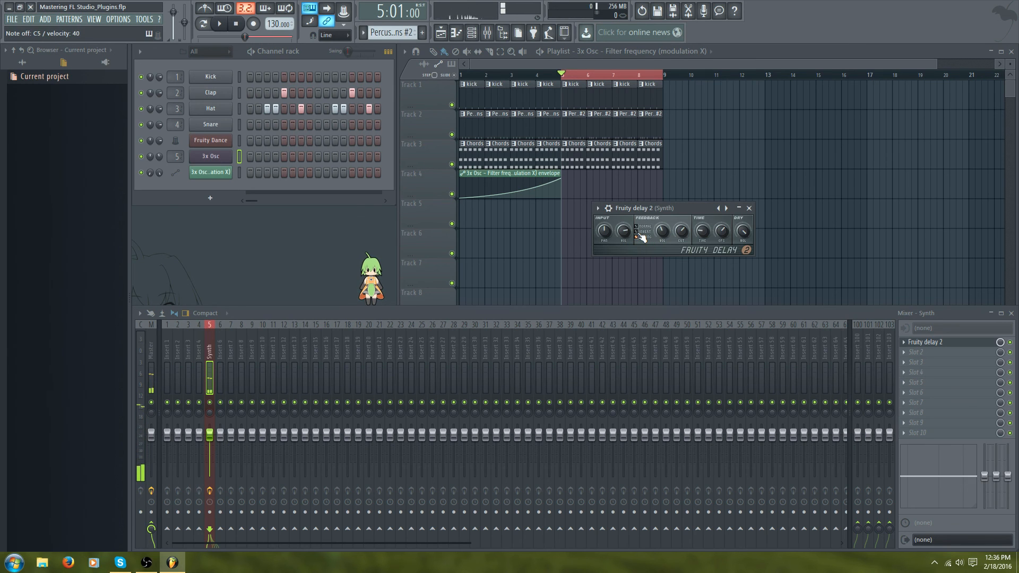
# - Try the different feedback modes of Fruity Delay 2 while auditioning
pyautogui.click(637, 232)
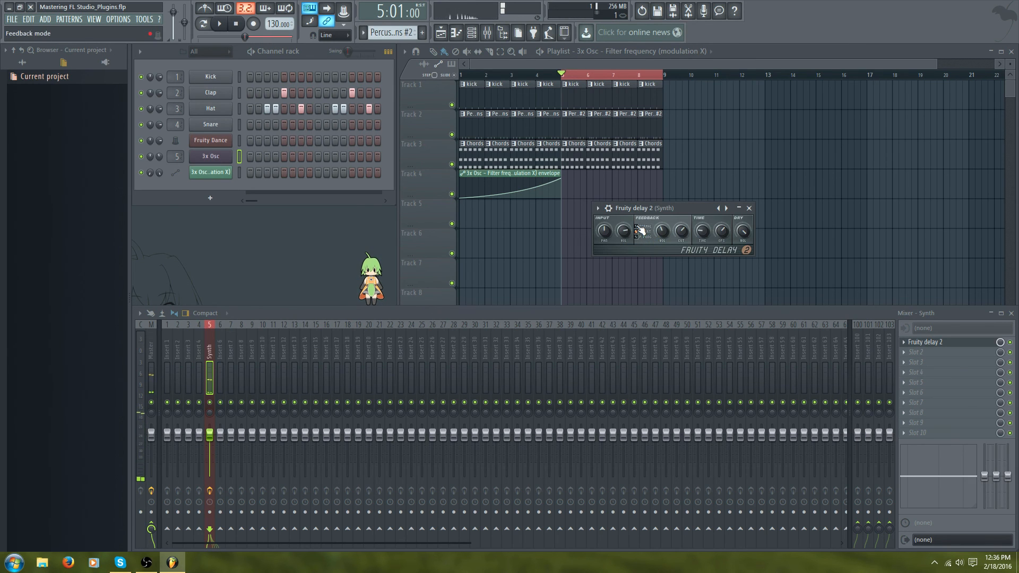
pyautogui.click(645, 232)
pyautogui.click(652, 232)
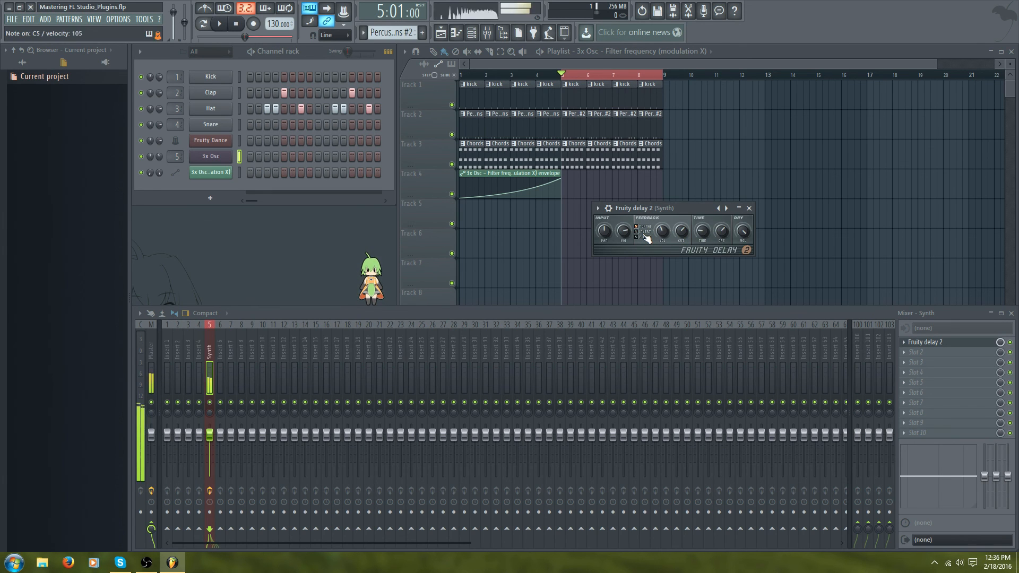
pyautogui.click(644, 233)
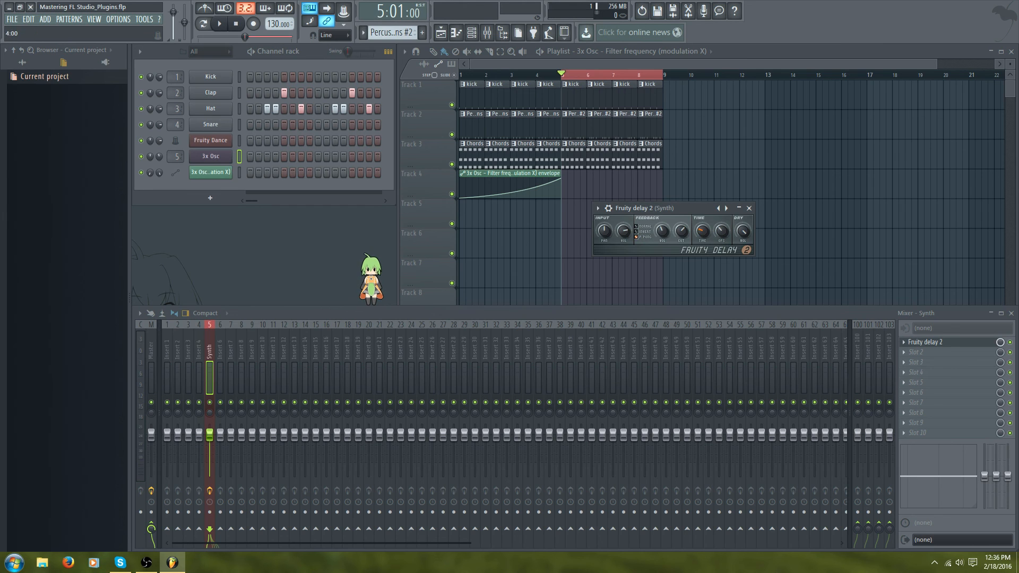
# - Tweak the time stereo offset and feedback mode, then close the Fruity Delay 2 window
pyautogui.moveTo(721, 230); pyautogui.dragTo(722, 240)
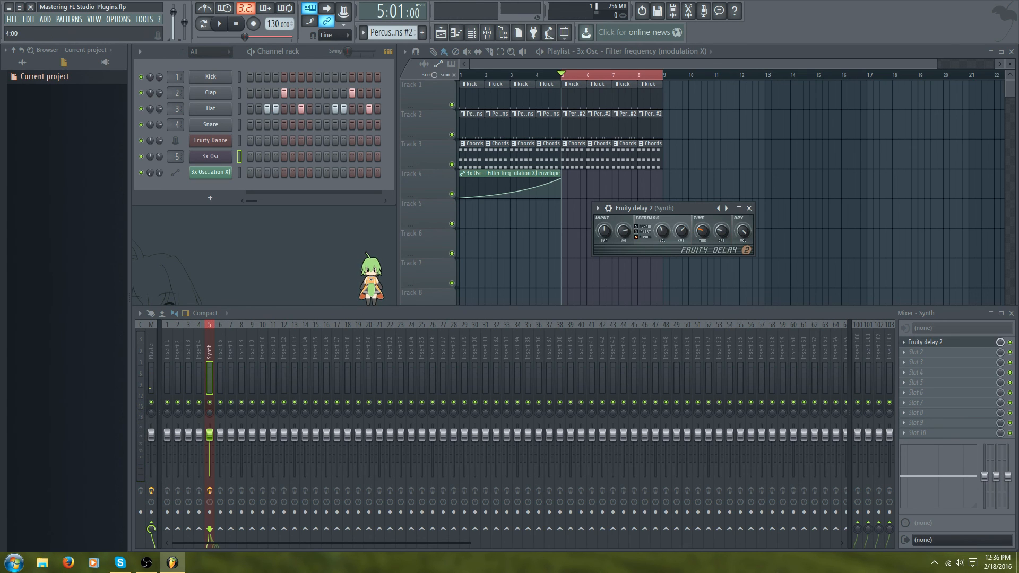
pyautogui.click(641, 227)
pyautogui.click(749, 209)
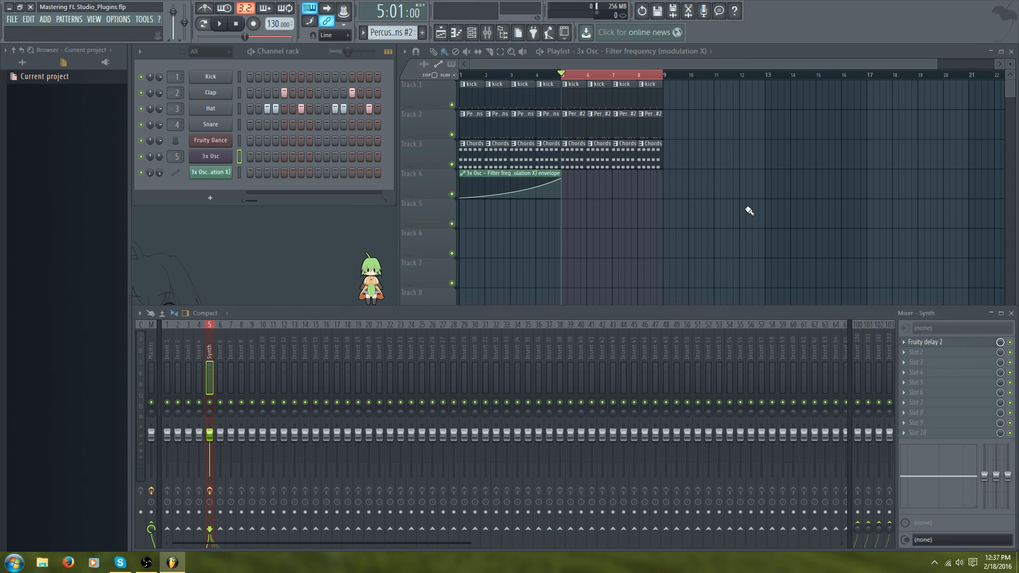
# - Replace the first Synth effect slot with Fruity Delay Bank and move its window
pyautogui.click(904, 343)
pyautogui.moveTo(904, 343)
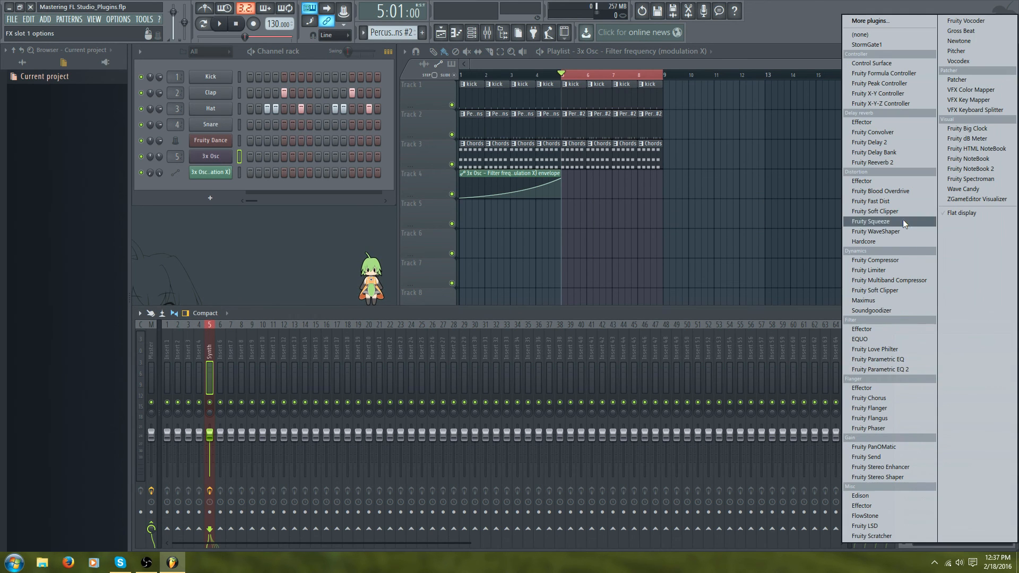
pyautogui.click(900, 153)
pyautogui.moveTo(730, 204); pyautogui.dragTo(633, 146)
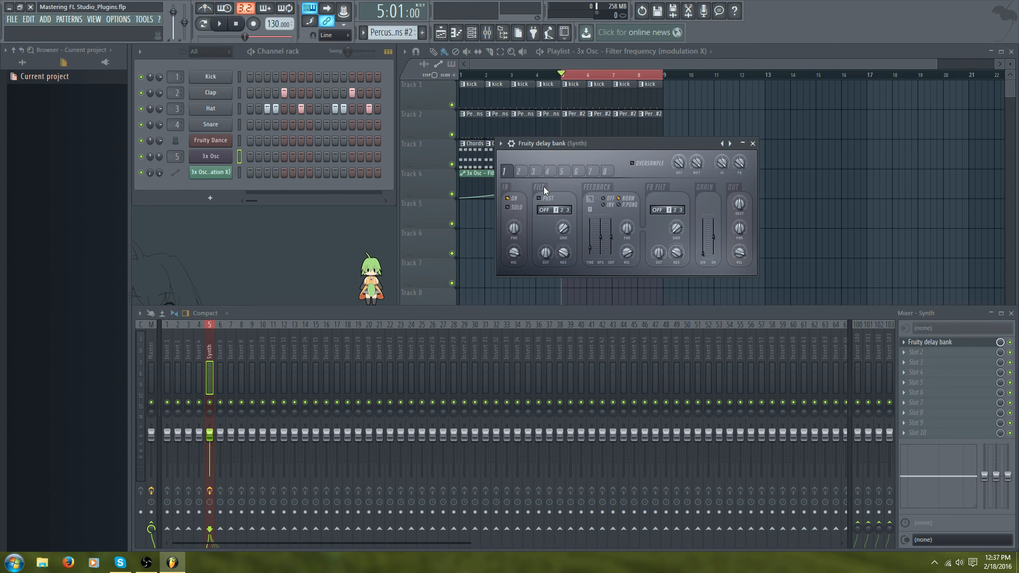
# - Load Fruity Delay 2 into the second effect slot of the Synth mixer track
pyautogui.click(915, 352)
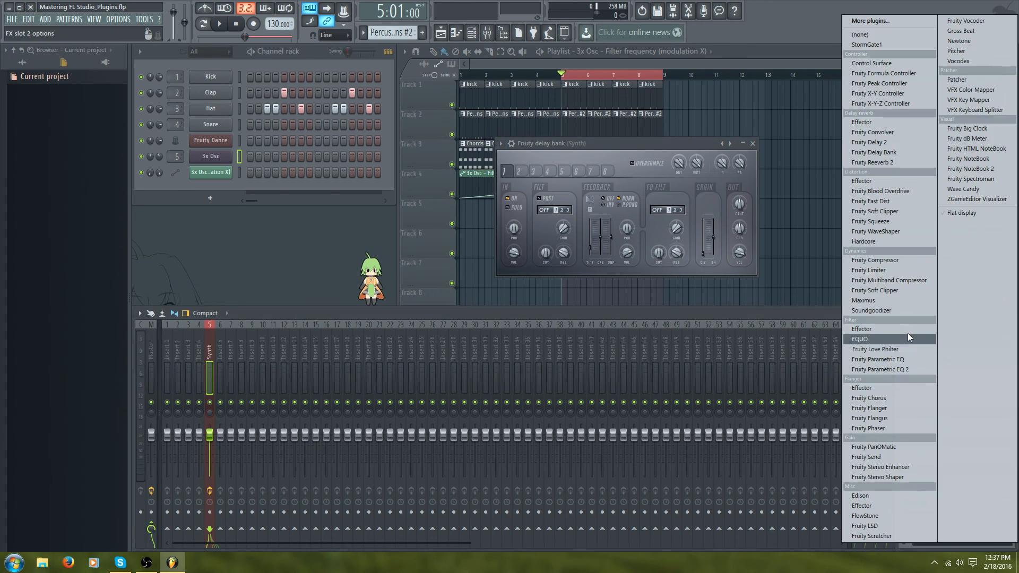
pyautogui.click(896, 142)
pyautogui.moveTo(302, 169); pyautogui.dragTo(580, 211)
# - Cycle through Fruity Delay Bank's input filter types and set the input filter to LP
pyautogui.click(646, 211)
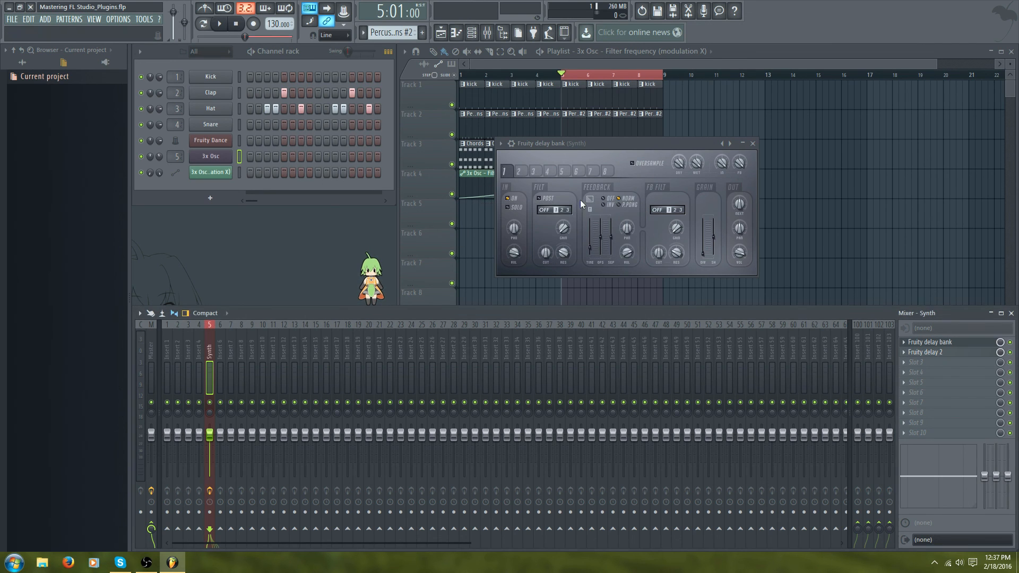
pyautogui.click(548, 210)
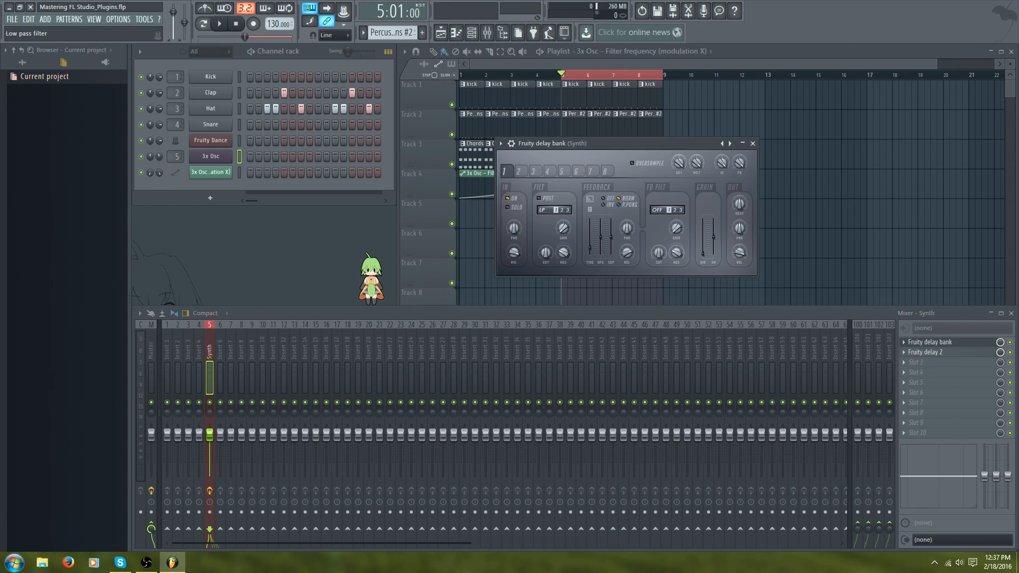
pyautogui.click(547, 211)
pyautogui.click(548, 211)
pyautogui.click(548, 210)
pyautogui.click(547, 210)
pyautogui.click(547, 211)
pyautogui.click(547, 210)
pyautogui.click(547, 211)
pyautogui.click(547, 211)
pyautogui.click(547, 211)
pyautogui.click(547, 210)
pyautogui.click(547, 210)
pyautogui.click(547, 211)
pyautogui.moveTo(545, 210); pyautogui.dragTo(545, 202)
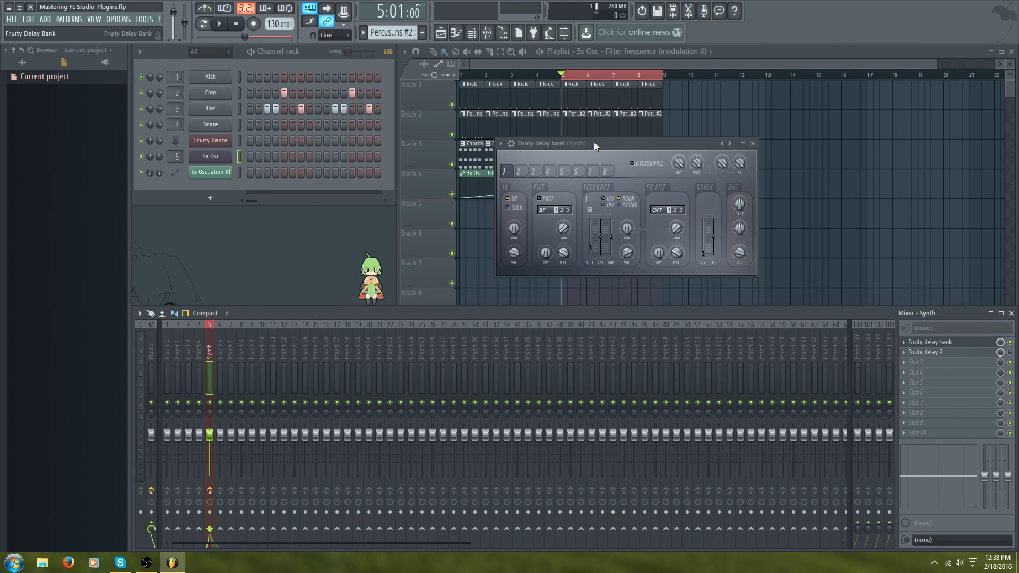
pyautogui.moveTo(593, 142); pyautogui.dragTo(618, 144)
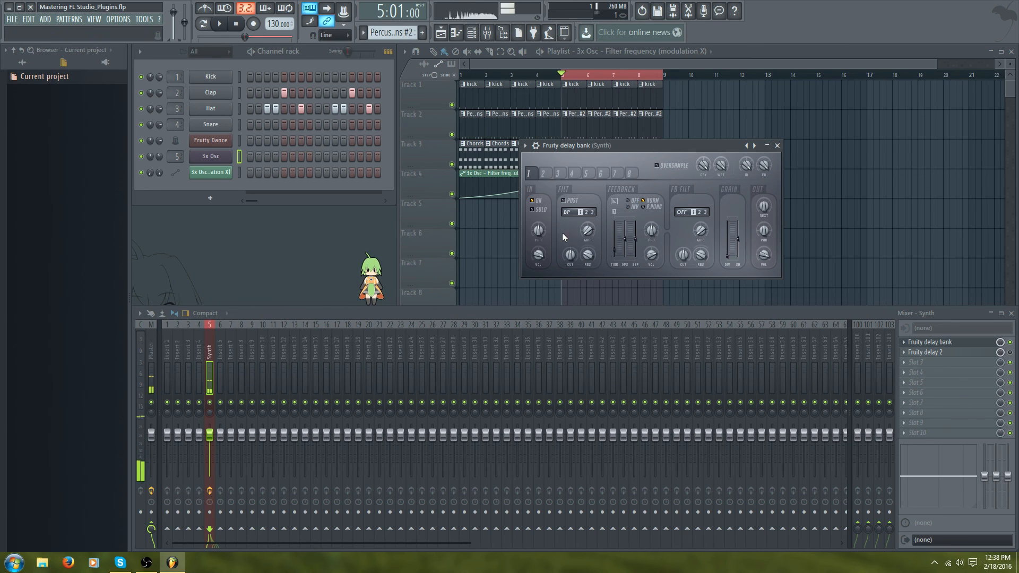
pyautogui.click(566, 213)
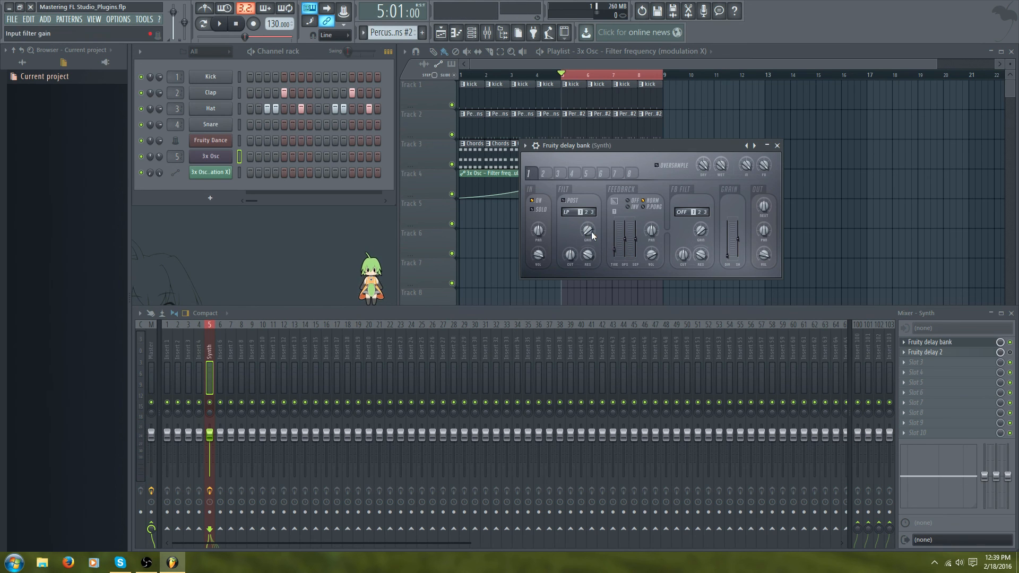
# - Adjust the input filter cutoff and the feedback level slider while auditioning notes
pyautogui.moveTo(569, 262); pyautogui.dragTo(569, 249)
pyautogui.press('z')
pyautogui.press('z')
pyautogui.moveTo(625, 240); pyautogui.dragTo(626, 222)
pyautogui.press('z')
pyautogui.press('z')
pyautogui.press('z')
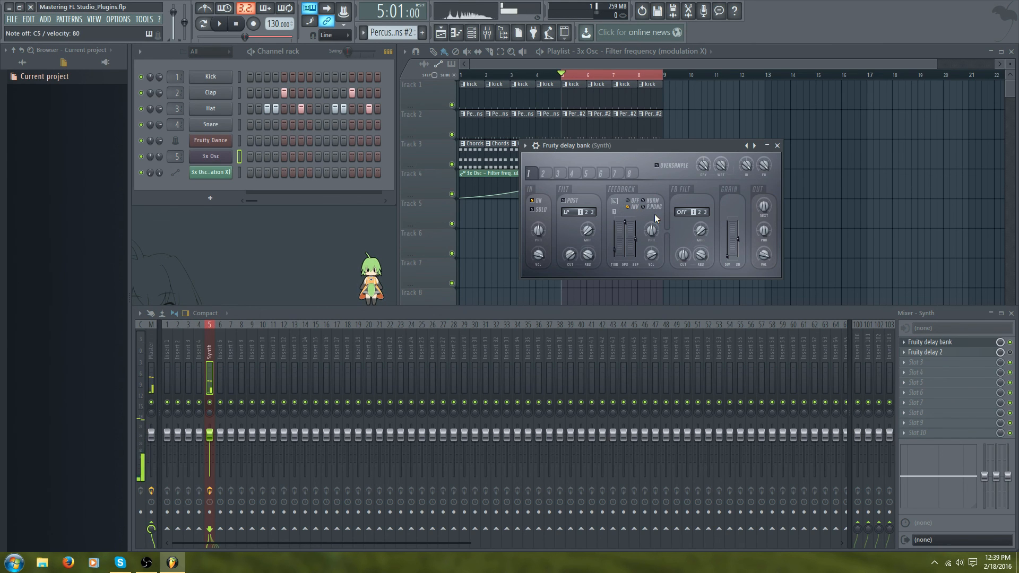
# - Switch between Fruity Delay Bank's feedback routing options while auditioning
pyautogui.click(643, 201)
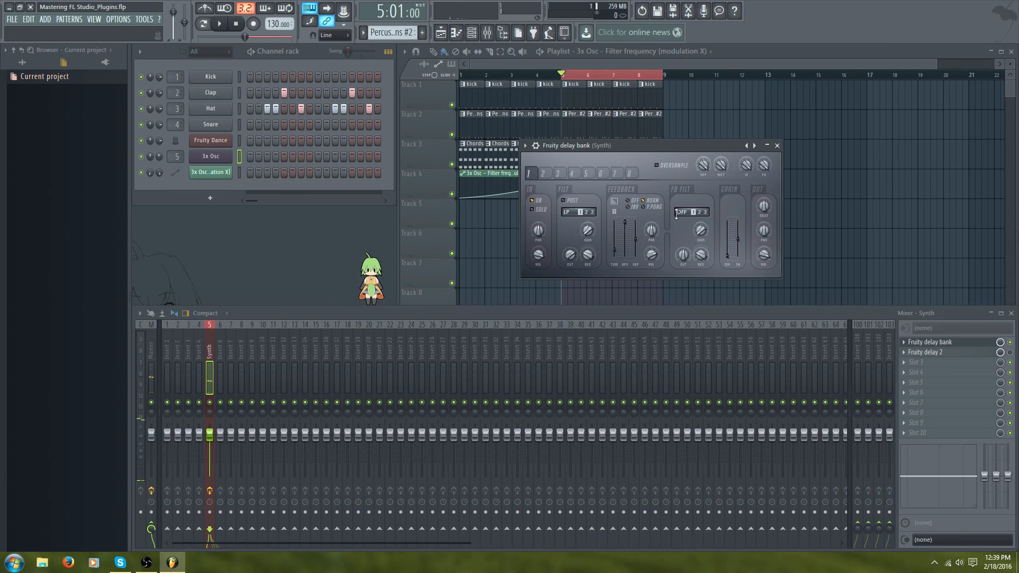
pyautogui.click(643, 207)
pyautogui.press('z')
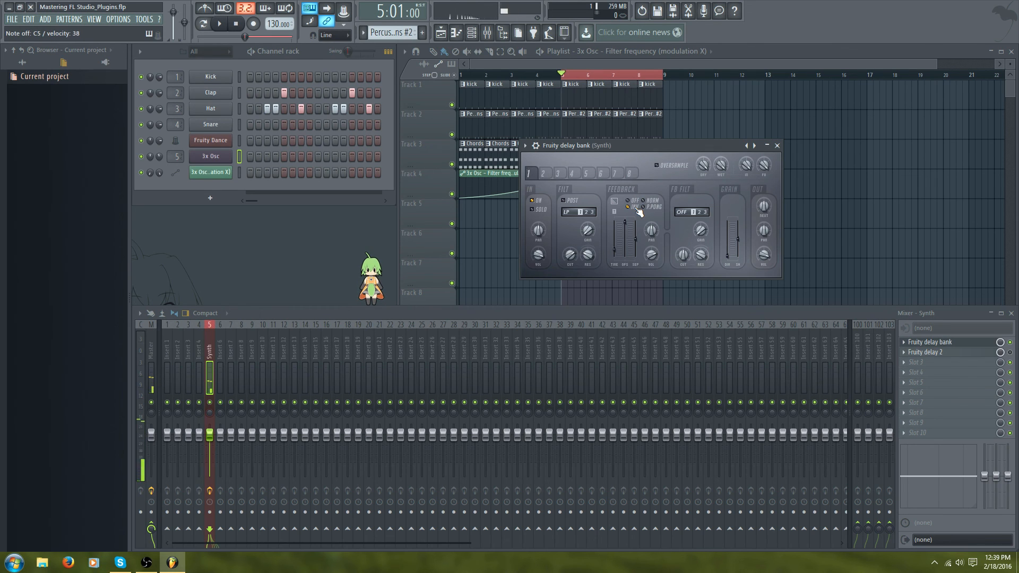
pyautogui.click(652, 201)
# - Adjust the feedback level and stereo separation sliders and toggle feedback routing options
pyautogui.moveTo(626, 223); pyautogui.dragTo(625, 226)
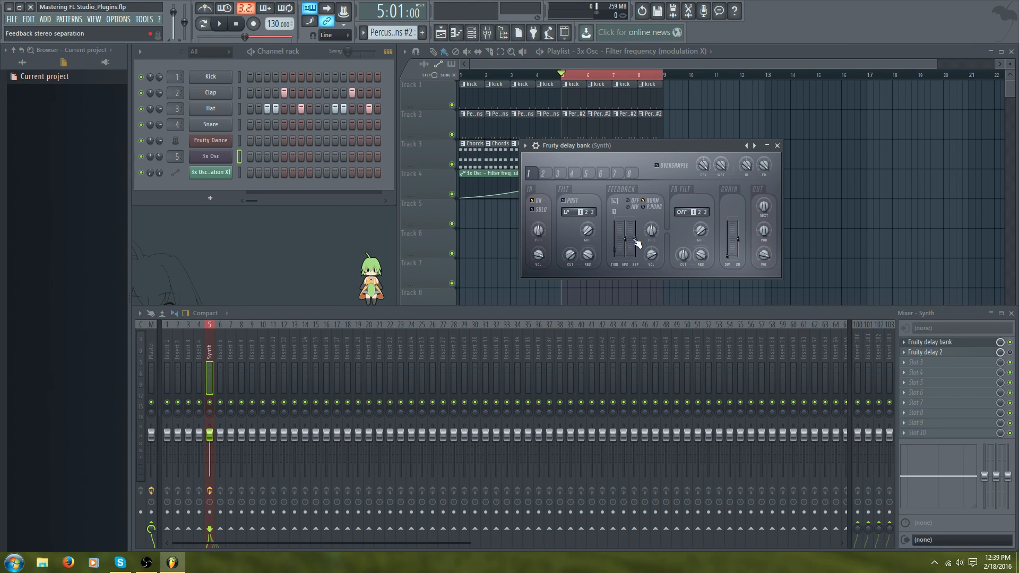
pyautogui.moveTo(634, 240); pyautogui.dragTo(634, 242)
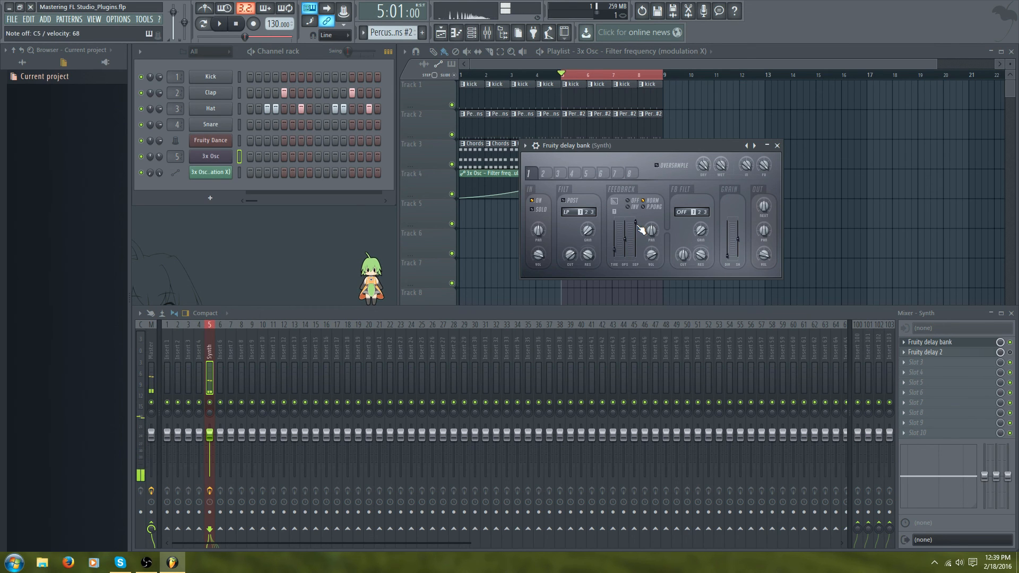
pyautogui.moveTo(637, 222); pyautogui.dragTo(636, 231)
pyautogui.click(645, 208)
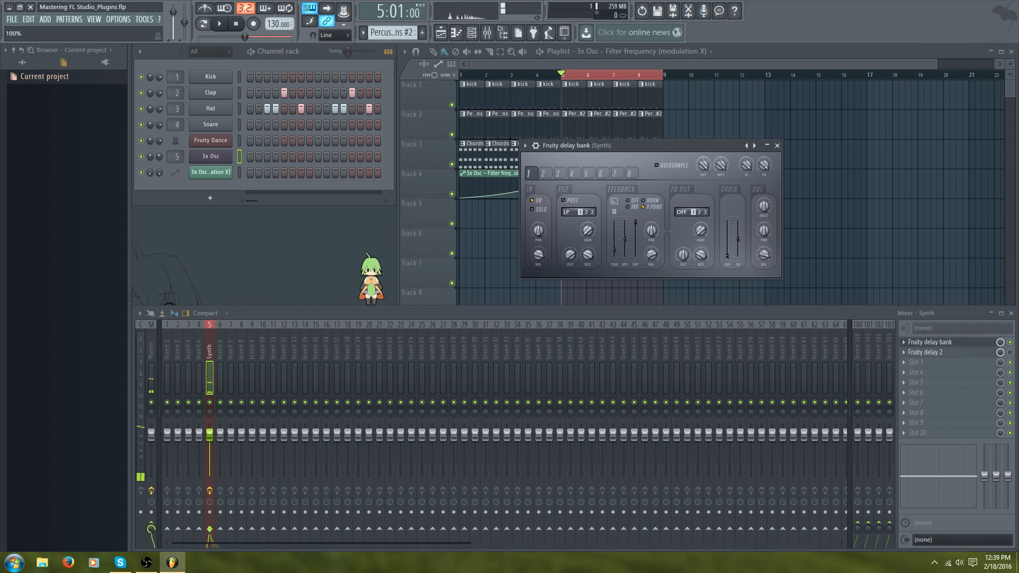
pyautogui.click(632, 207)
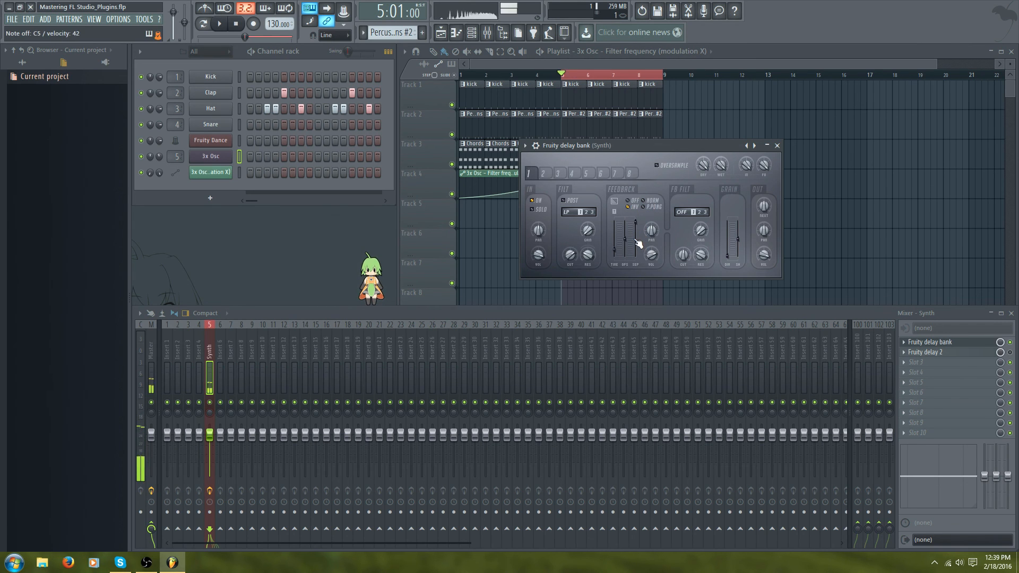
# - Fine-tune delay unit 1's feedback sliders, feedback volume knob and routing option, and raise the gain slider
pyautogui.moveTo(624, 240); pyautogui.dragTo(624, 239)
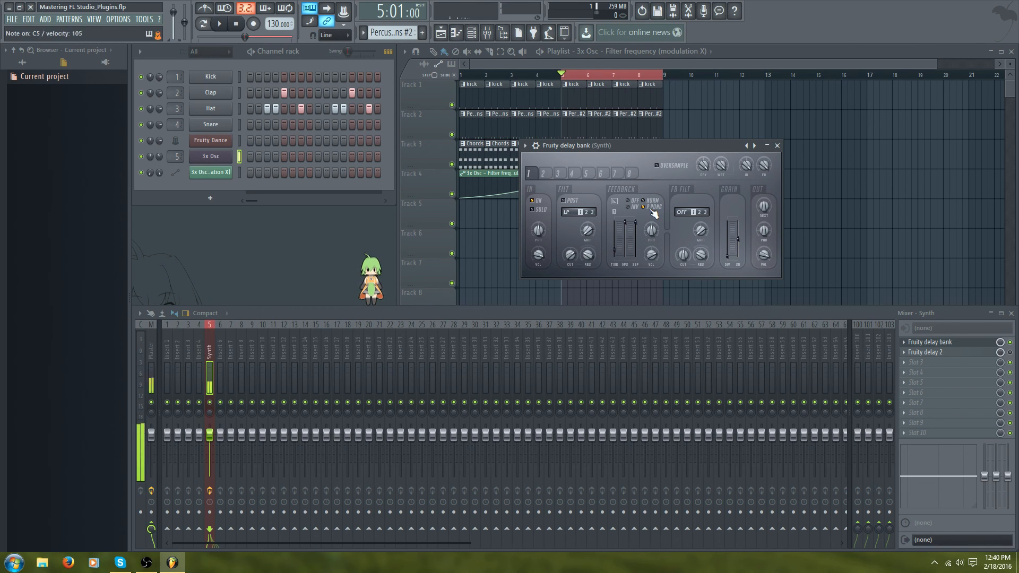
pyautogui.moveTo(635, 236); pyautogui.dragTo(643, 255)
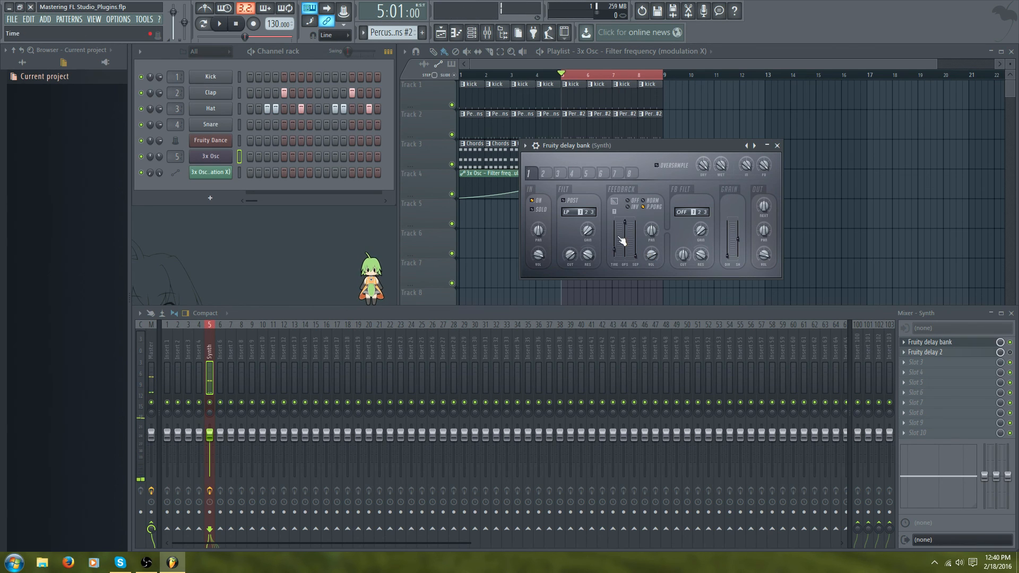
pyautogui.moveTo(625, 236); pyautogui.dragTo(625, 234)
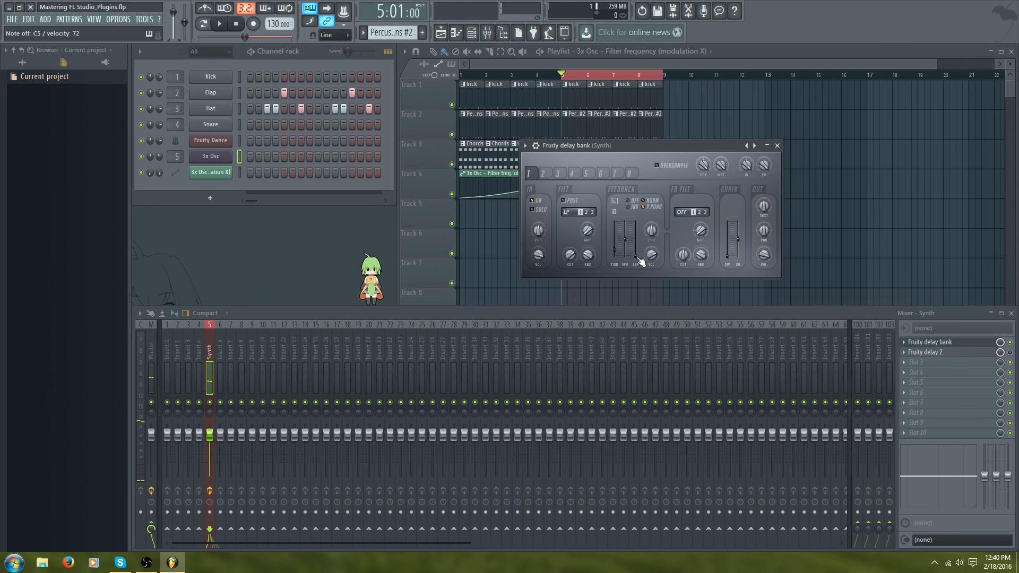
pyautogui.moveTo(639, 258); pyautogui.dragTo(636, 256)
pyautogui.click(644, 202)
pyautogui.moveTo(728, 241)
pyautogui.mouseDown()
pyautogui.moveTo(728, 252)
pyautogui.moveTo(741, 249)
pyautogui.moveTo(740, 222)
pyautogui.moveTo(728, 239)
pyautogui.moveTo(729, 221)
pyautogui.mouseUp()
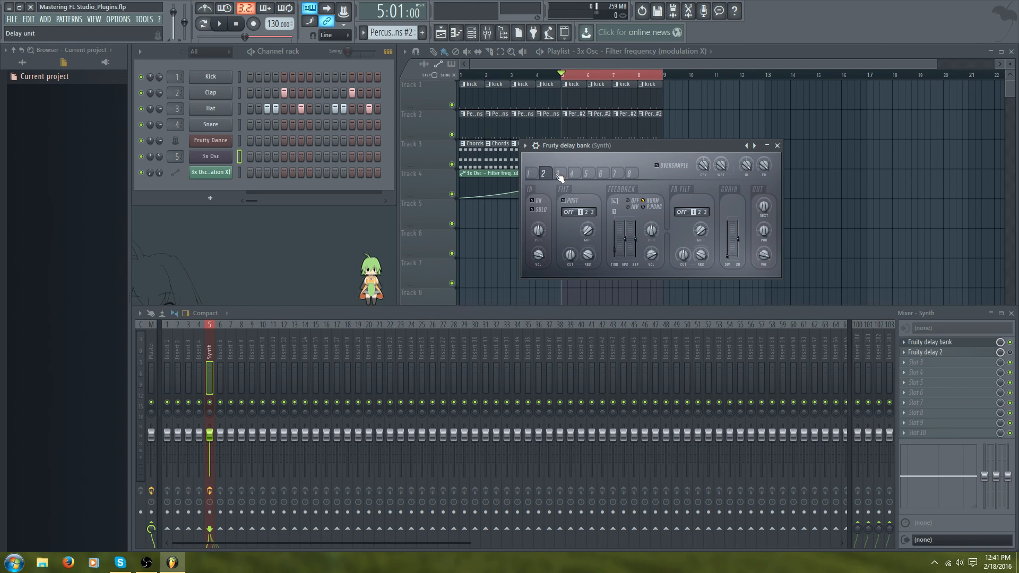
# - Switch to delay unit 2 of Fruity Delay Bank and adjust its feedback stereo separation knob
pyautogui.click(629, 174)
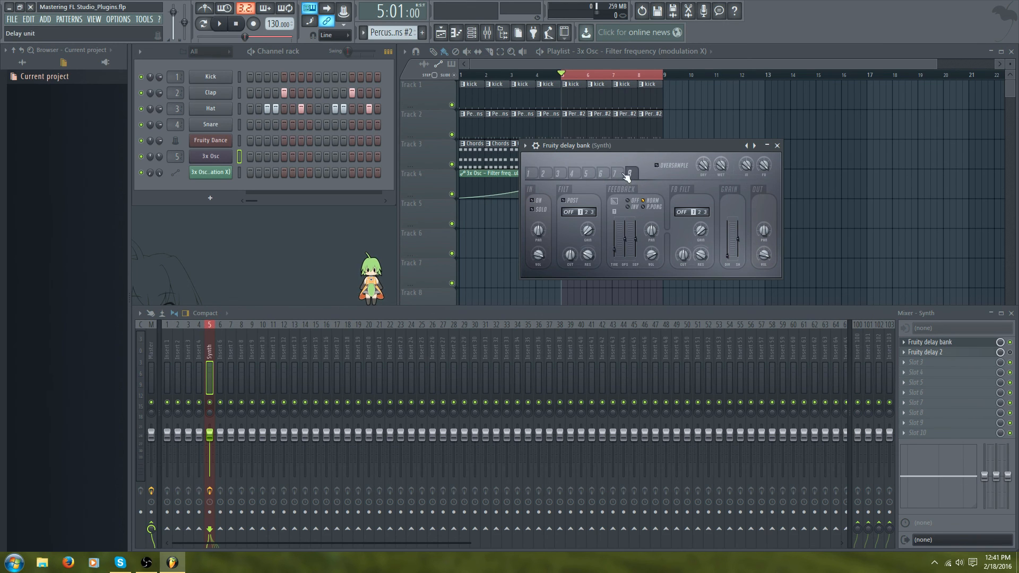
pyautogui.click(529, 174)
pyautogui.click(542, 173)
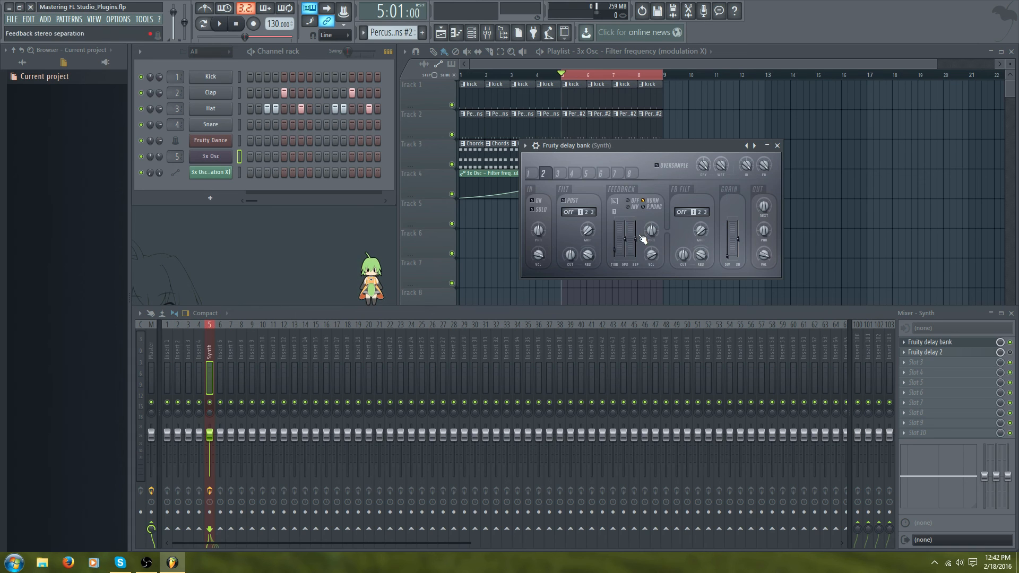
pyautogui.moveTo(635, 240); pyautogui.dragTo(634, 227)
# - Adjust delay unit 1's feedback slider, then select delay unit 3 and audition a note
pyautogui.click(529, 174)
pyautogui.moveTo(618, 255)
pyautogui.mouseDown()
pyautogui.moveTo(635, 243)
pyautogui.moveTo(625, 237)
pyautogui.moveTo(626, 253)
pyautogui.moveTo(625, 242)
pyautogui.mouseUp()
pyautogui.click(558, 173)
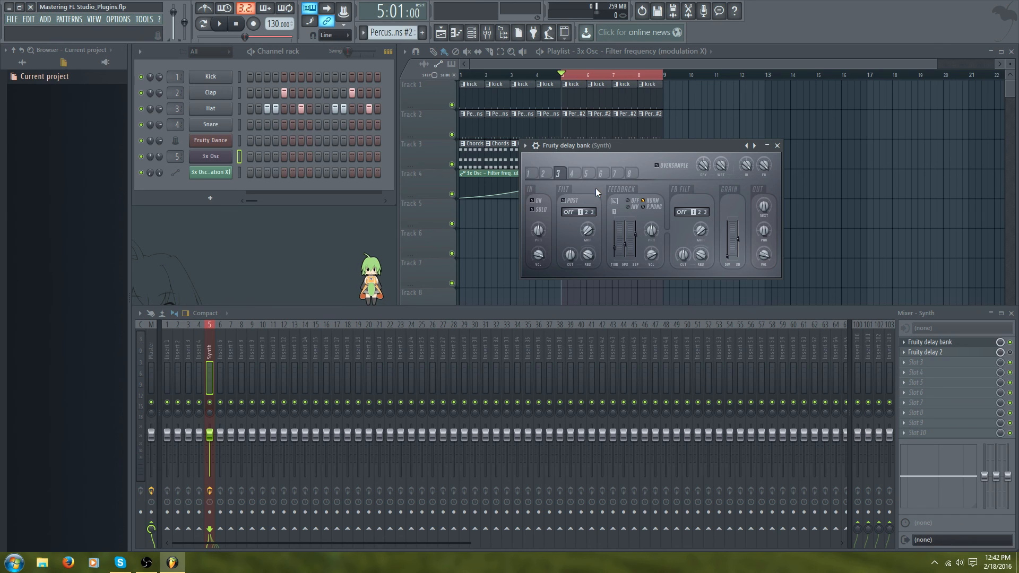
pyautogui.press('z')
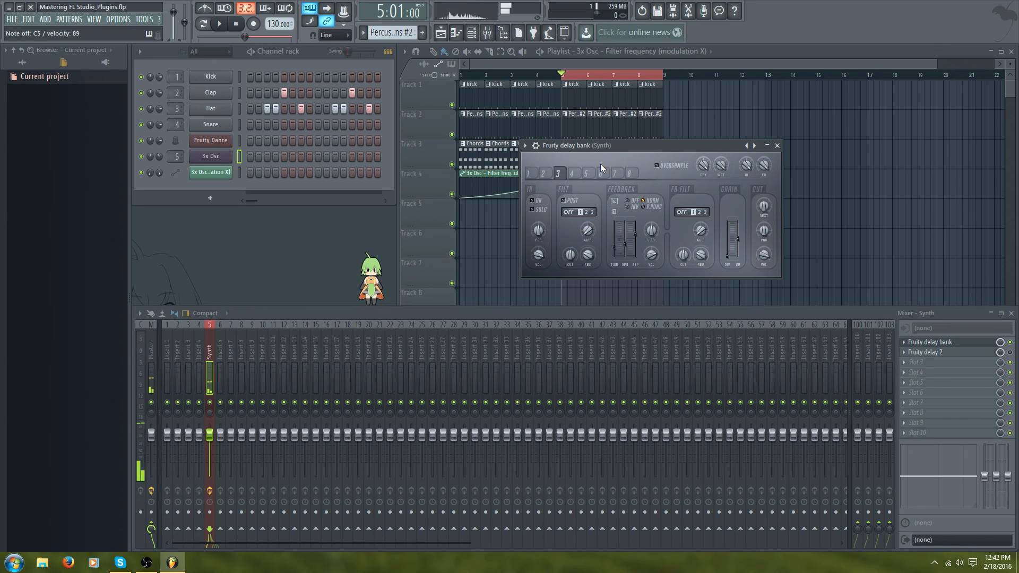
# - Flip between delay units 1, 2 and 3 to compare them, nudging a feedback slider on unit 3
pyautogui.click(531, 173)
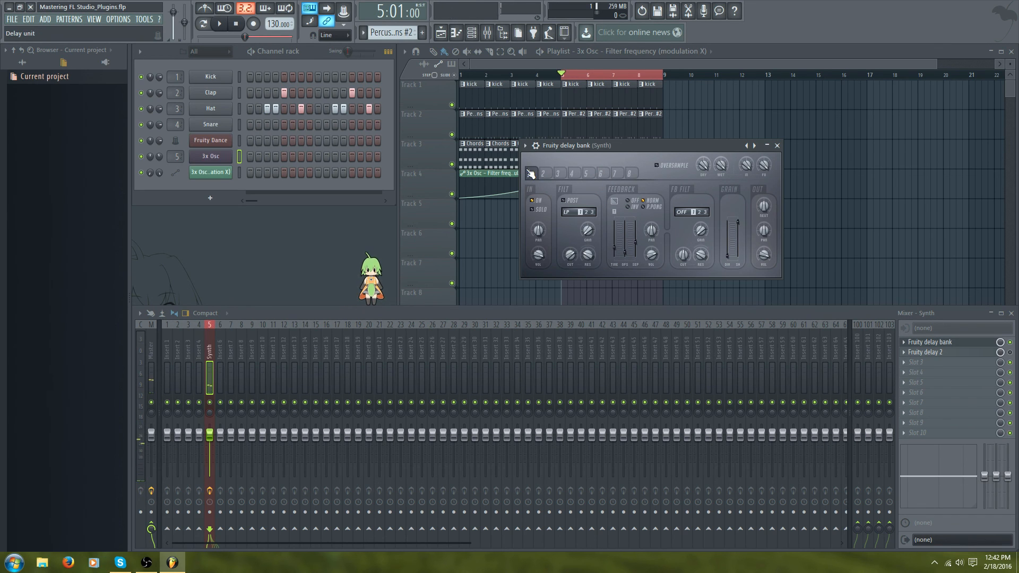
pyautogui.click(542, 173)
pyautogui.click(532, 174)
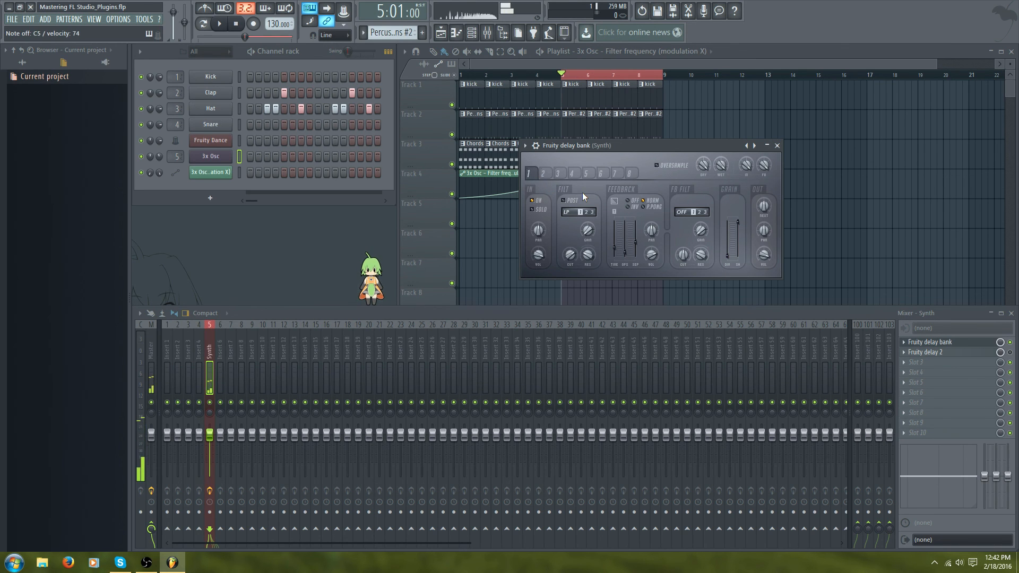
pyautogui.click(558, 174)
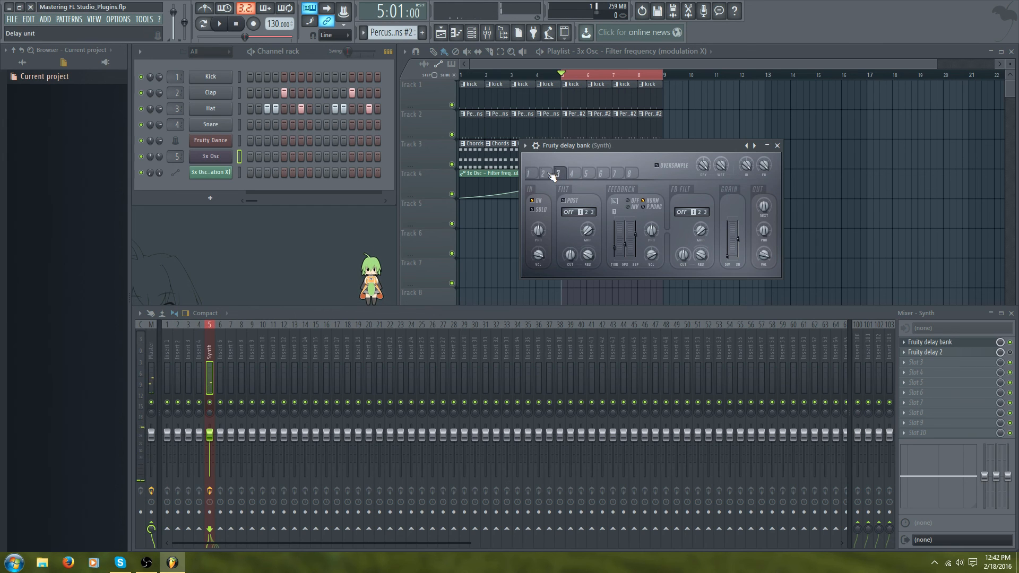
pyautogui.click(548, 173)
pyautogui.click(535, 173)
pyautogui.click(546, 174)
pyautogui.click(559, 173)
pyautogui.click(549, 173)
pyautogui.click(558, 173)
pyautogui.moveTo(614, 249); pyautogui.dragTo(614, 251)
pyautogui.click(529, 174)
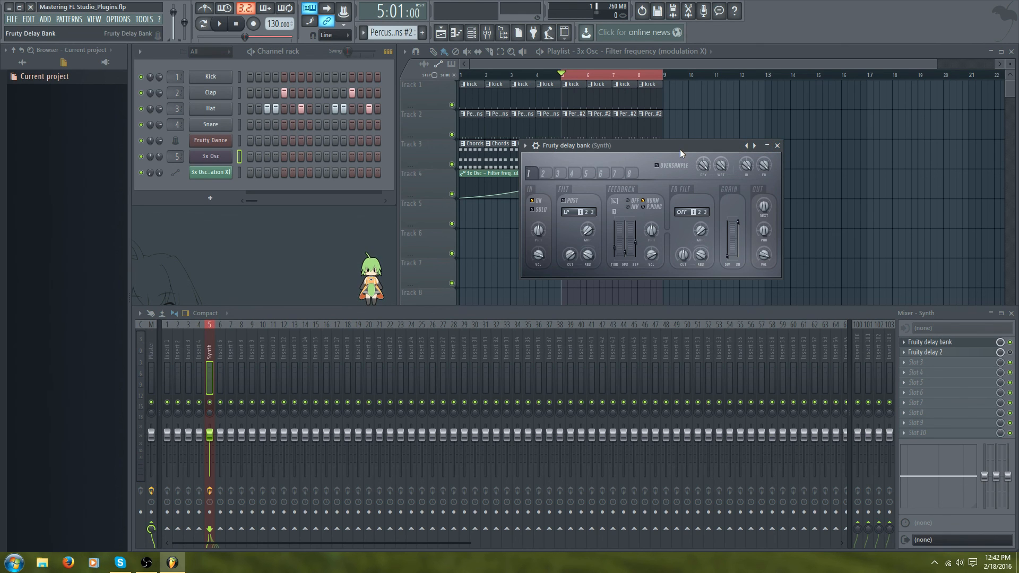
# - Reposition the Fruity Delay Bank window, compare delay units 1 and 2 again, and close the plugin
pyautogui.moveTo(679, 147)
pyautogui.mouseDown()
pyautogui.moveTo(727, 148)
pyautogui.moveTo(721, 167)
pyautogui.moveTo(706, 168)
pyautogui.moveTo(670, 166)
pyautogui.moveTo(664, 152)
pyautogui.moveTo(705, 167)
pyautogui.moveTo(712, 156)
pyautogui.moveTo(710, 145)
pyautogui.moveTo(693, 154)
pyautogui.mouseUp()
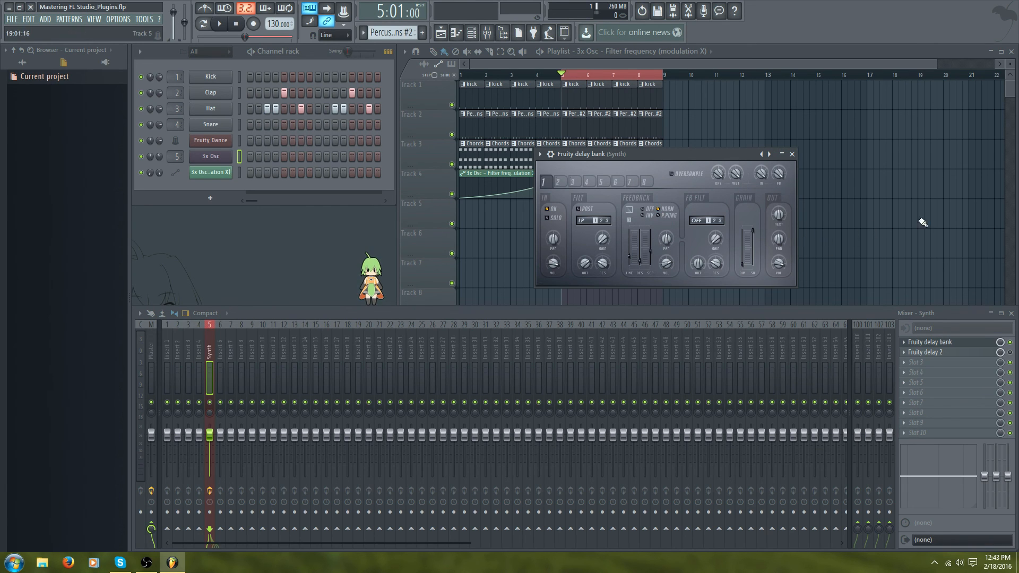
pyautogui.moveTo(663, 156)
pyautogui.mouseDown()
pyautogui.moveTo(789, 156)
pyautogui.moveTo(660, 146)
pyautogui.mouseUp()
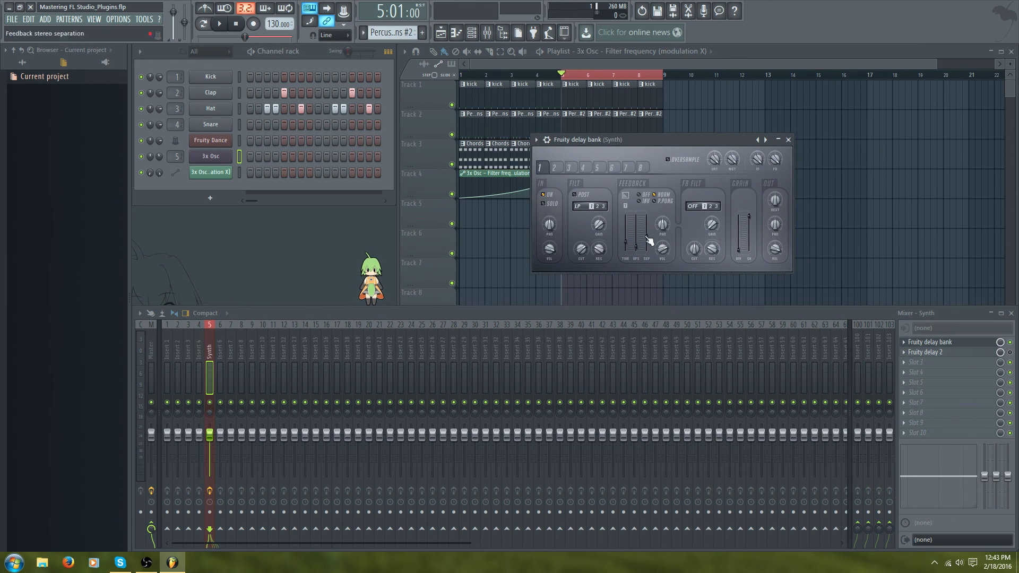
pyautogui.click(554, 168)
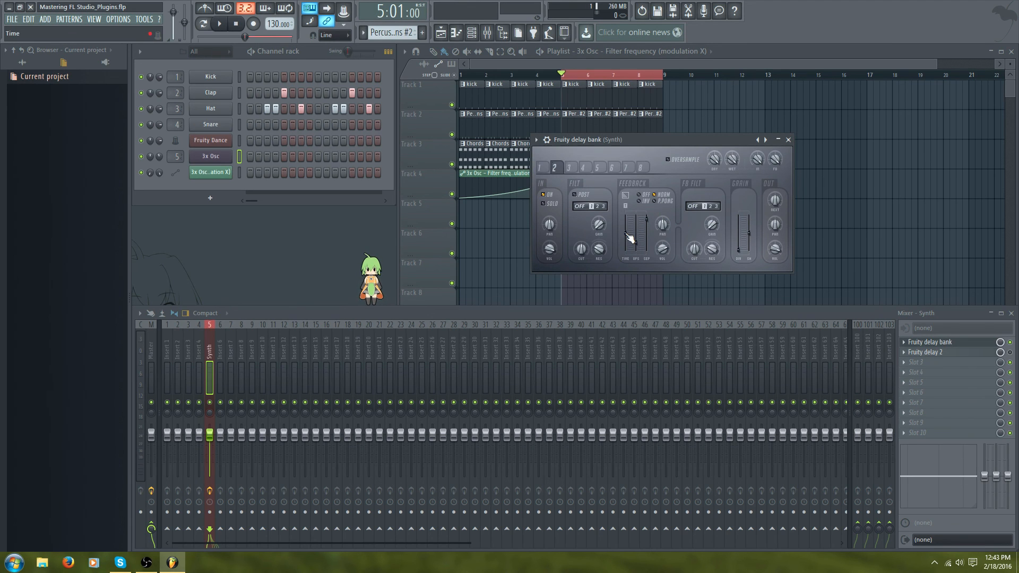
pyautogui.click(539, 169)
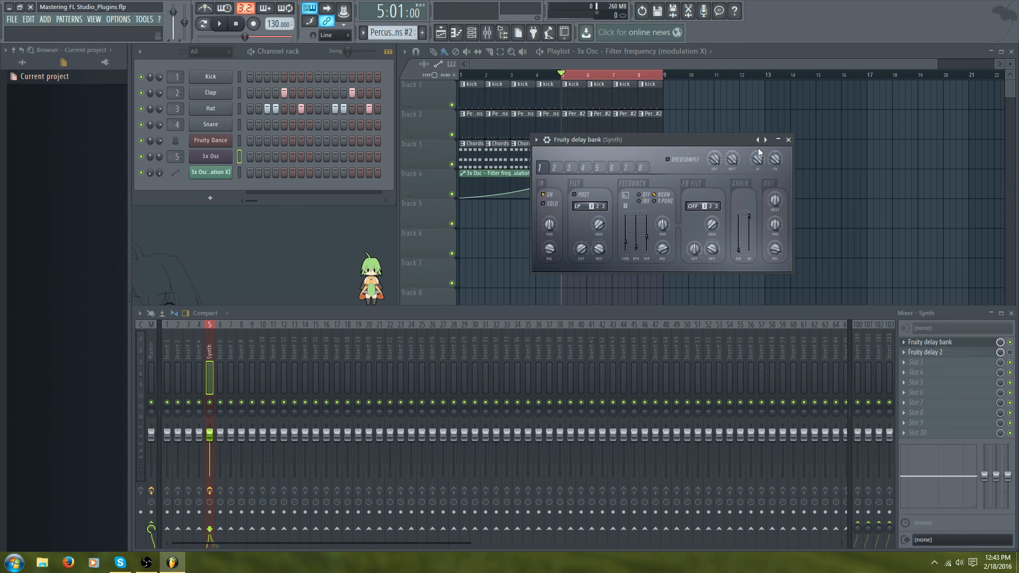
pyautogui.click(788, 140)
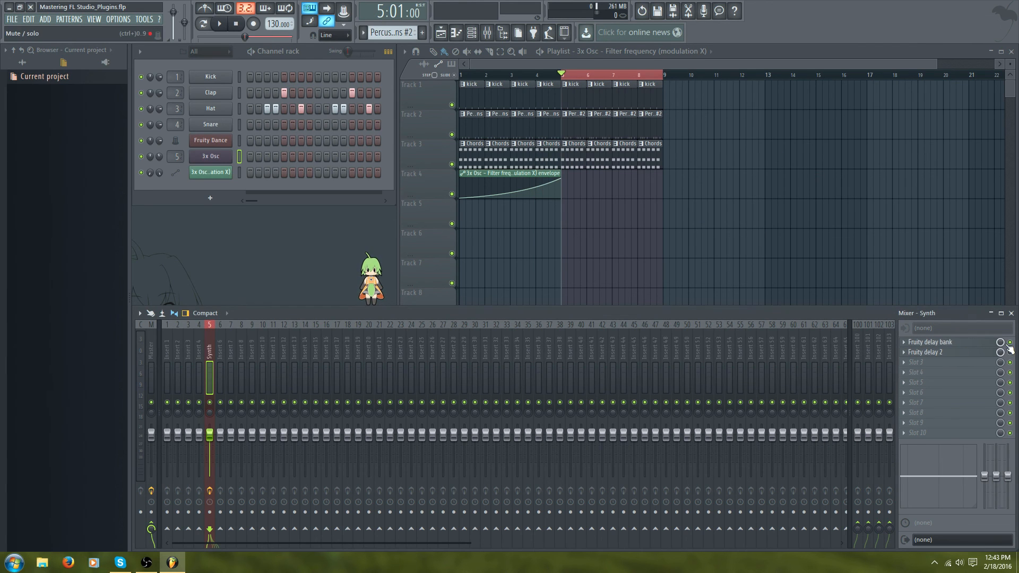
# - Open Fruity Delay 2, adjust its time knob, lower its feedback cutoff knob, and start playback
pyautogui.click(934, 352)
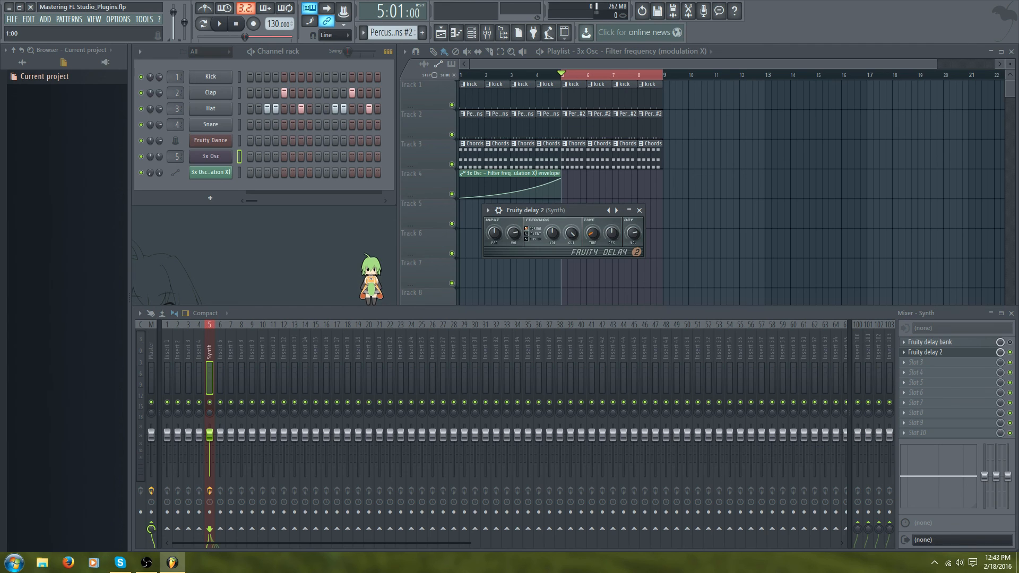
pyautogui.moveTo(592, 233); pyautogui.dragTo(591, 230)
pyautogui.moveTo(571, 233); pyautogui.dragTo(572, 244)
pyautogui.press('space')
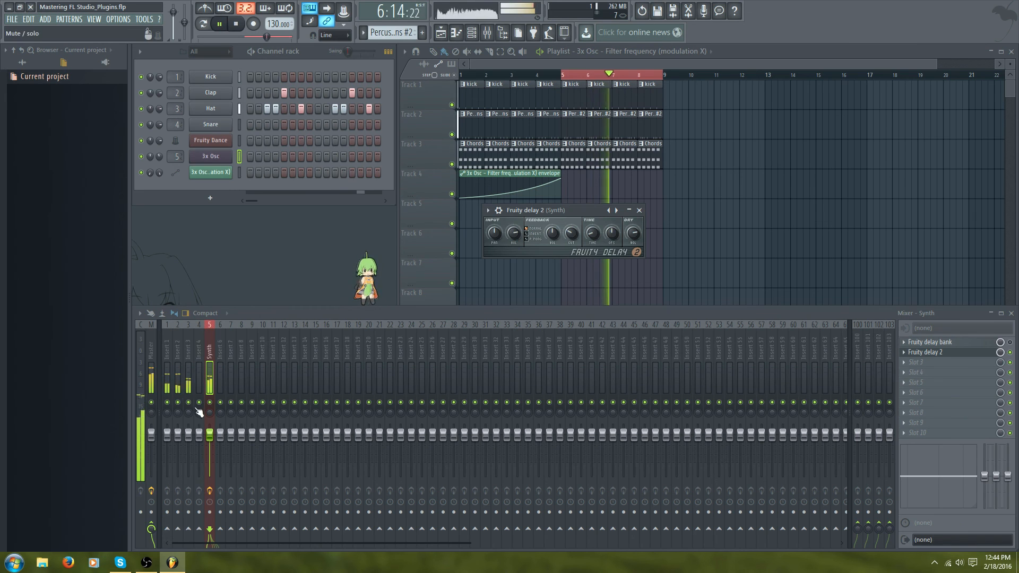
# - Solo the Synth mixer track during playback, unsolo it, and stop playback
pyautogui.rightClick(210, 402)
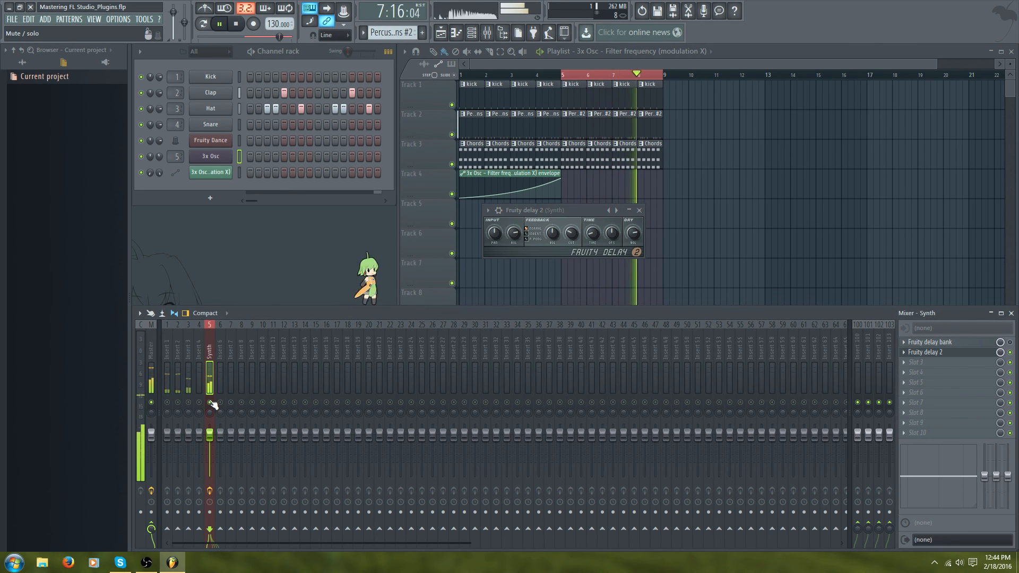
pyautogui.rightClick(212, 405)
pyautogui.press('space')
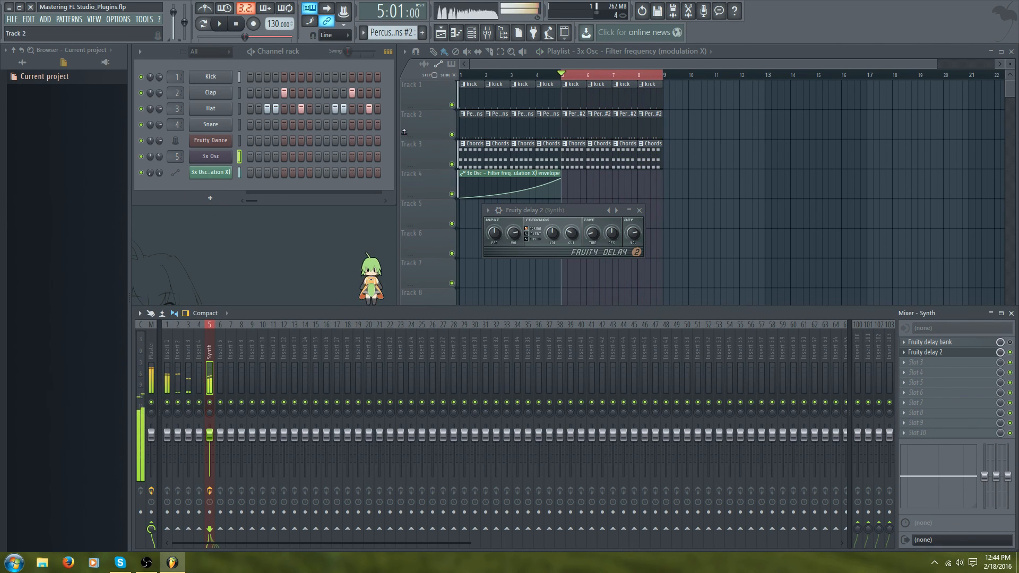
# - Select bars 1 to 5 in the playlist timeline as the playback range and start playback
pyautogui.click(467, 78)
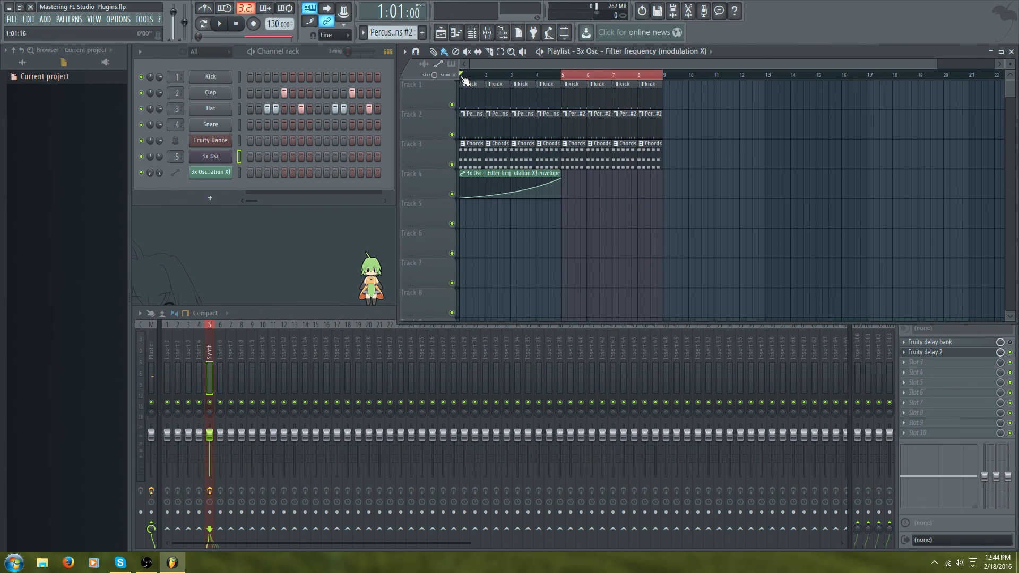
pyautogui.moveTo(460, 79); pyautogui.dragTo(564, 82)
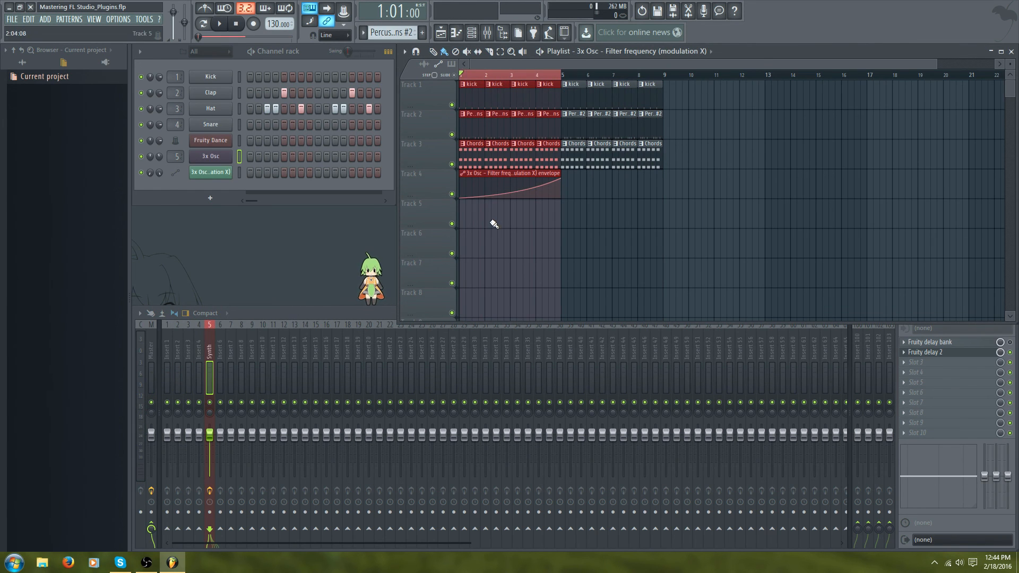
pyautogui.press('space')
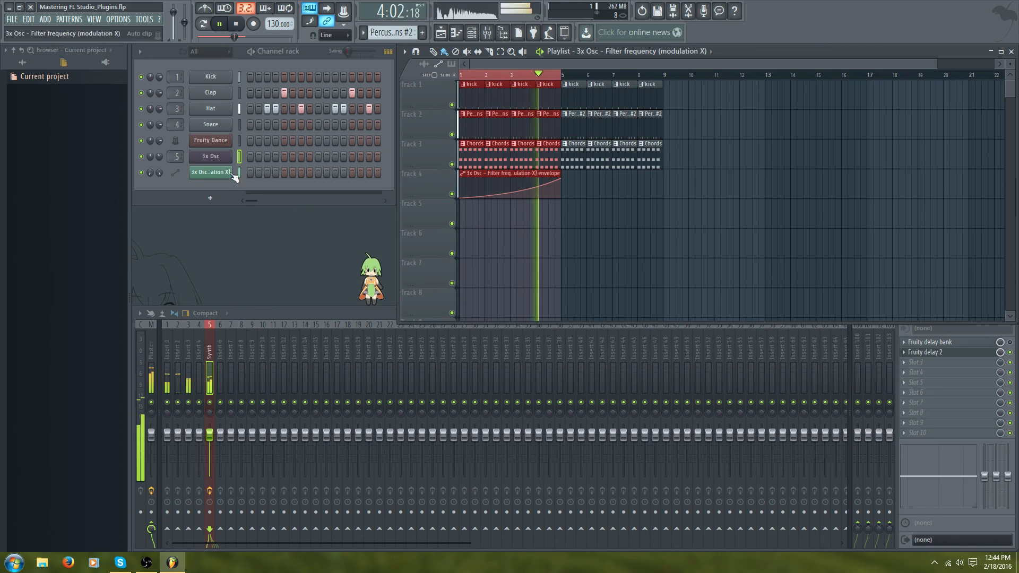
# - Reopen Fruity Delay 2, adjust its time and input volume knobs while listening, then stop playback and close it
pyautogui.click(943, 352)
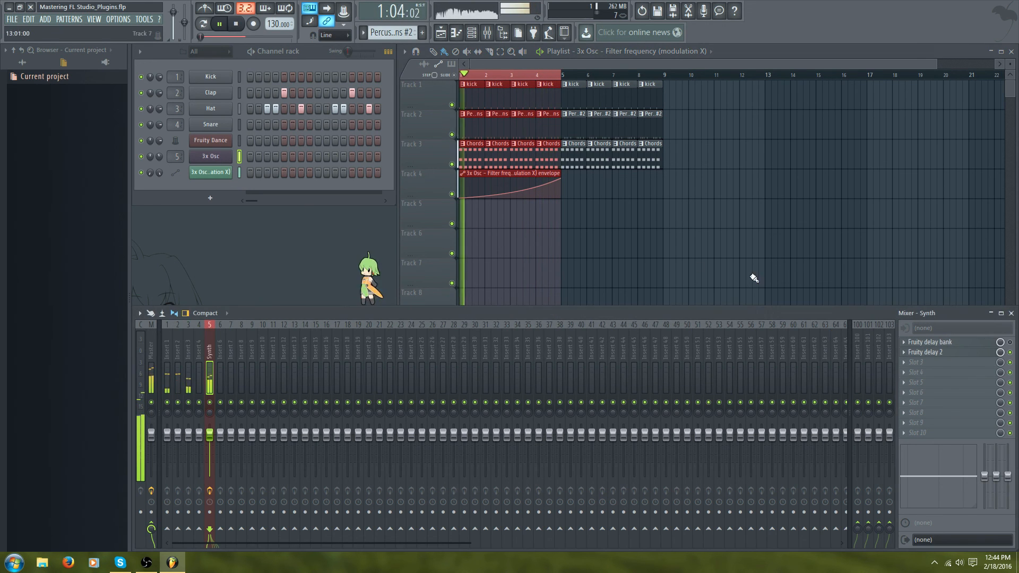
pyautogui.click(942, 351)
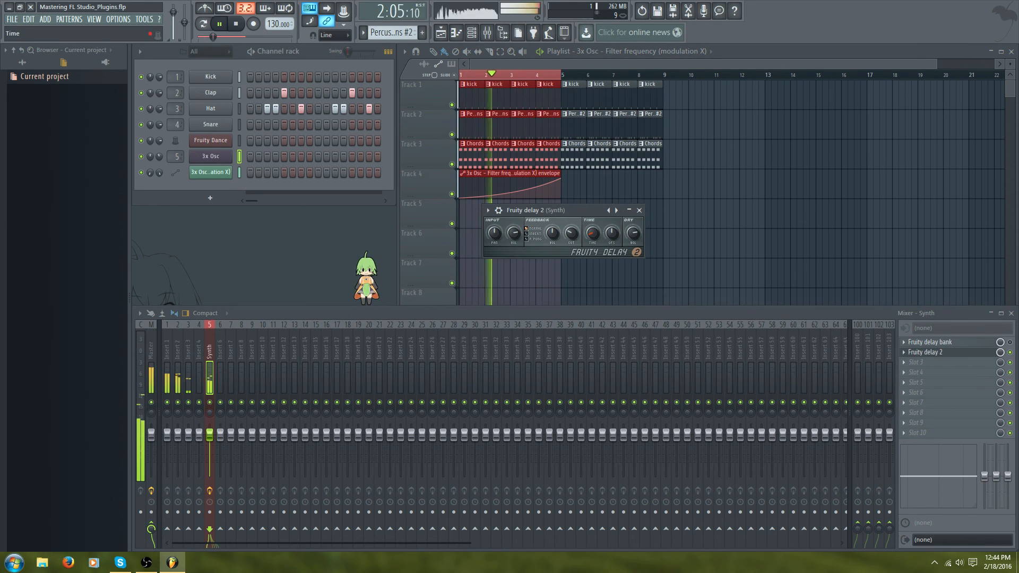
pyautogui.moveTo(594, 233); pyautogui.dragTo(598, 235)
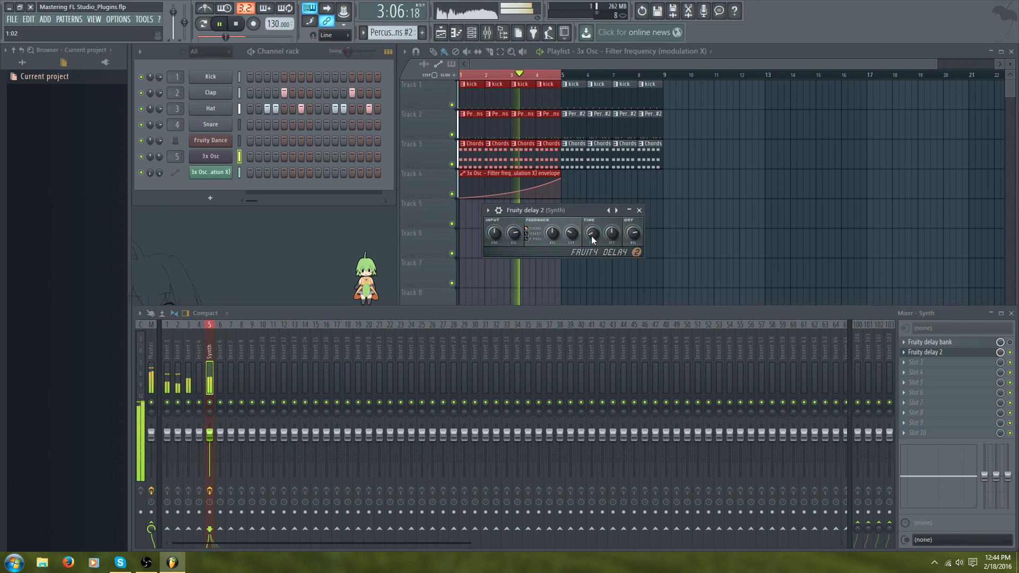
pyautogui.moveTo(591, 236); pyautogui.dragTo(590, 233)
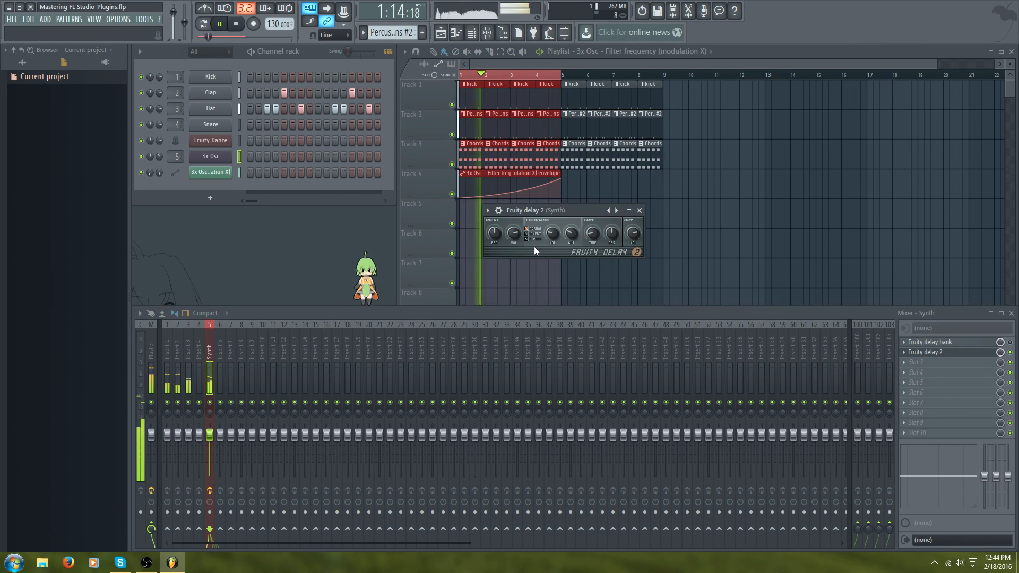
pyautogui.moveTo(513, 233); pyautogui.dragTo(514, 246)
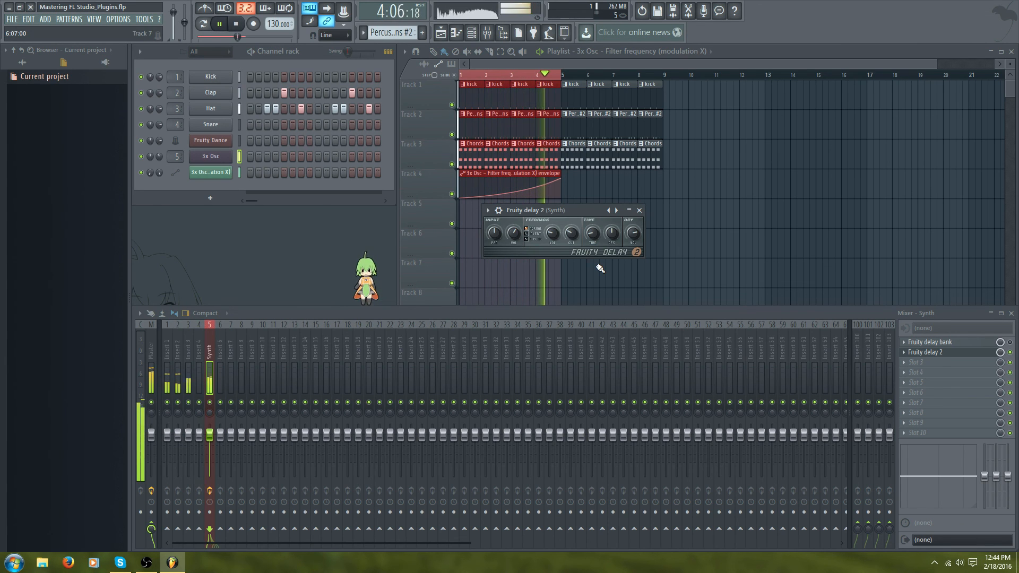
pyautogui.press('space')
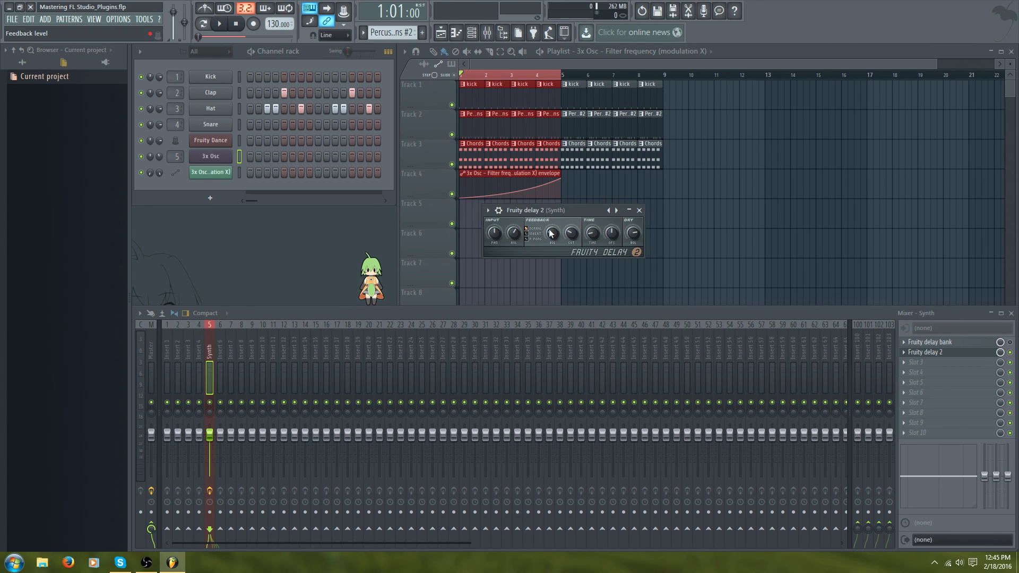
pyautogui.click(640, 211)
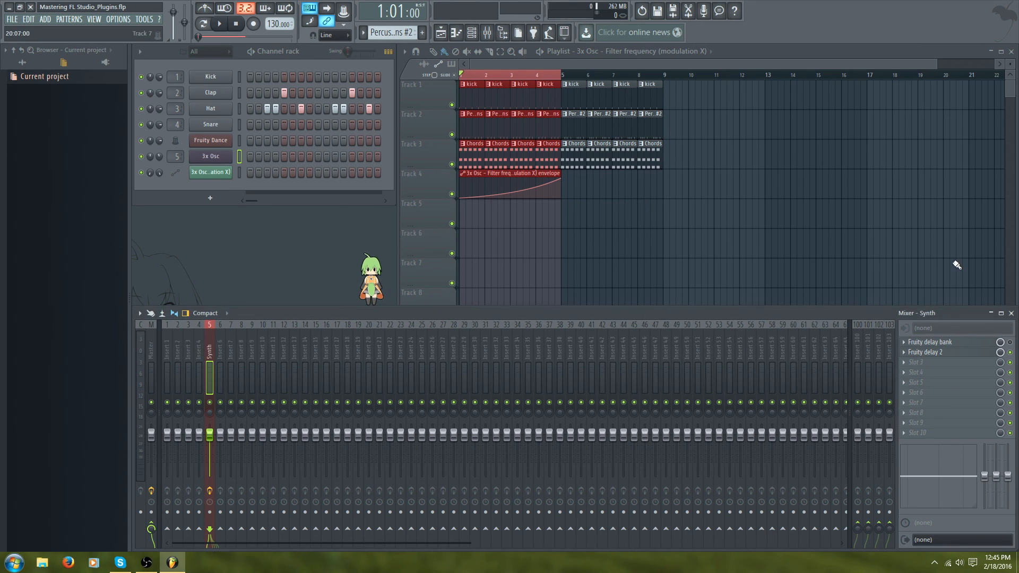